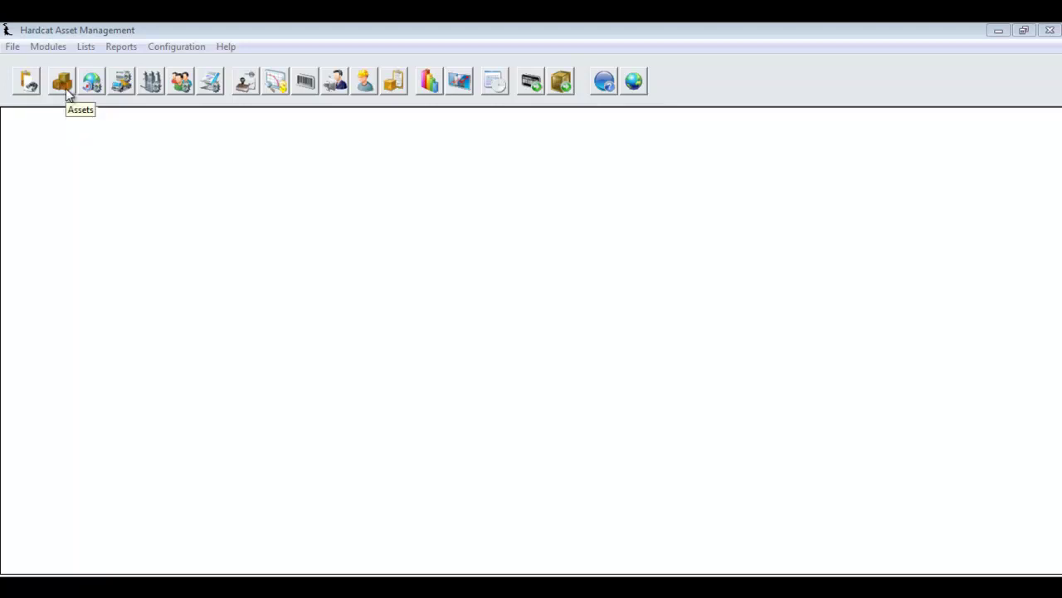
# - Open the asset list to show the asset search and its records
pyautogui.click(65, 88)
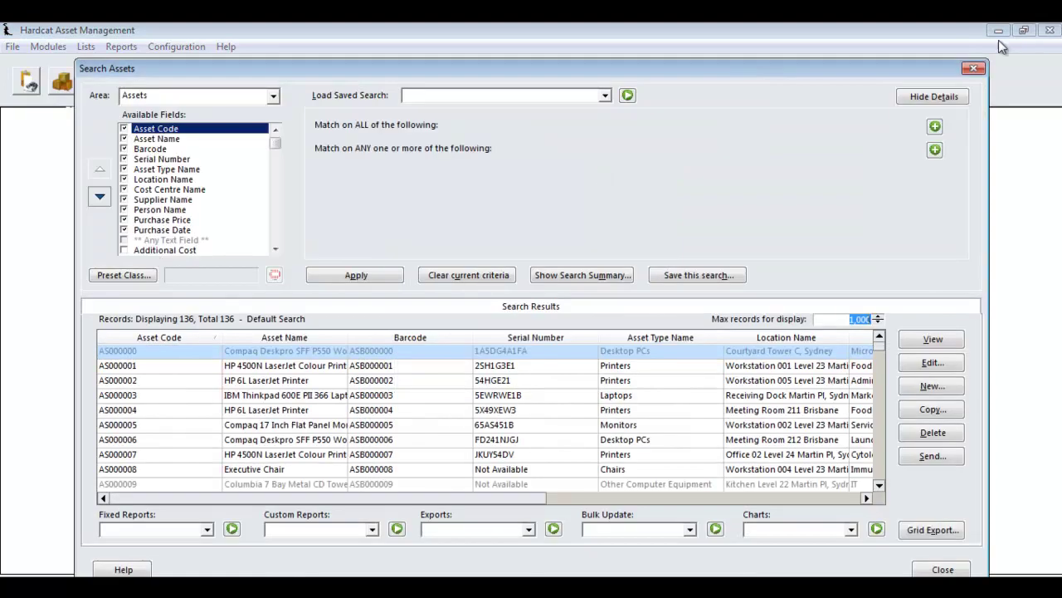
pyautogui.click(973, 67)
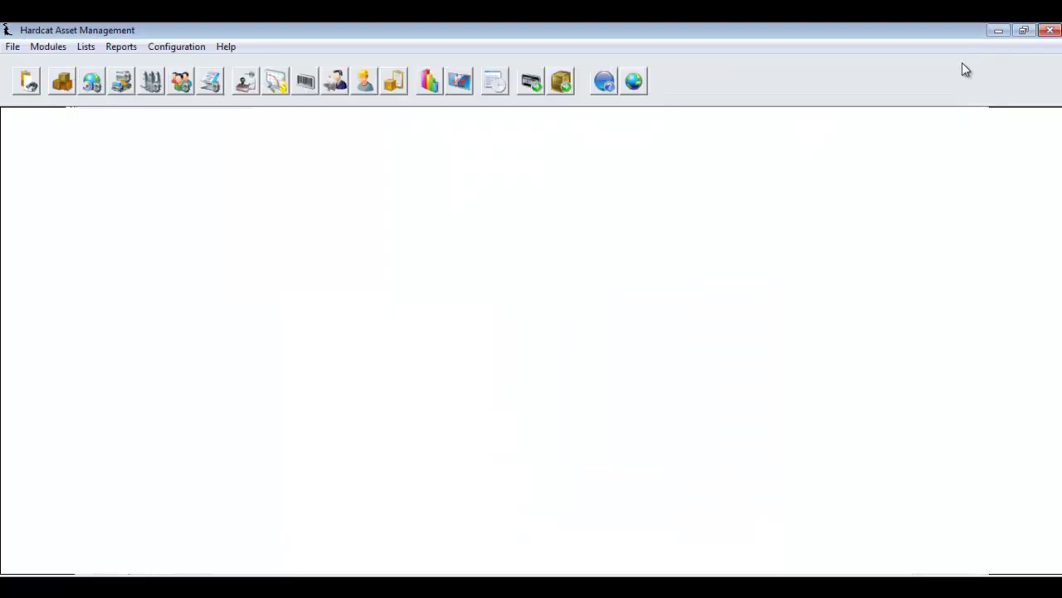
pyautogui.click(86, 48)
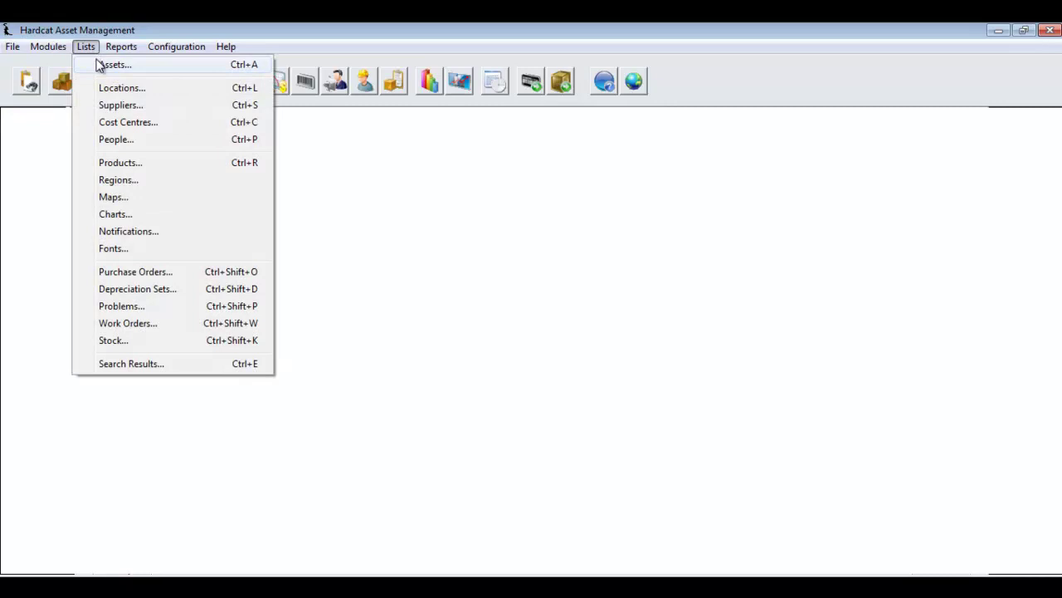
pyautogui.click(235, 70)
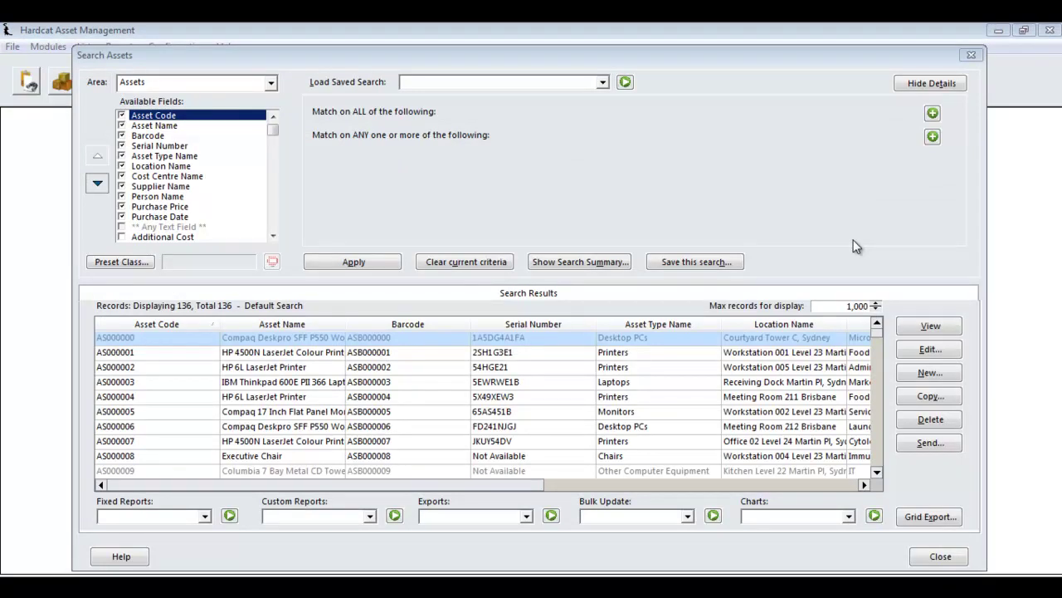
pyautogui.click(940, 378)
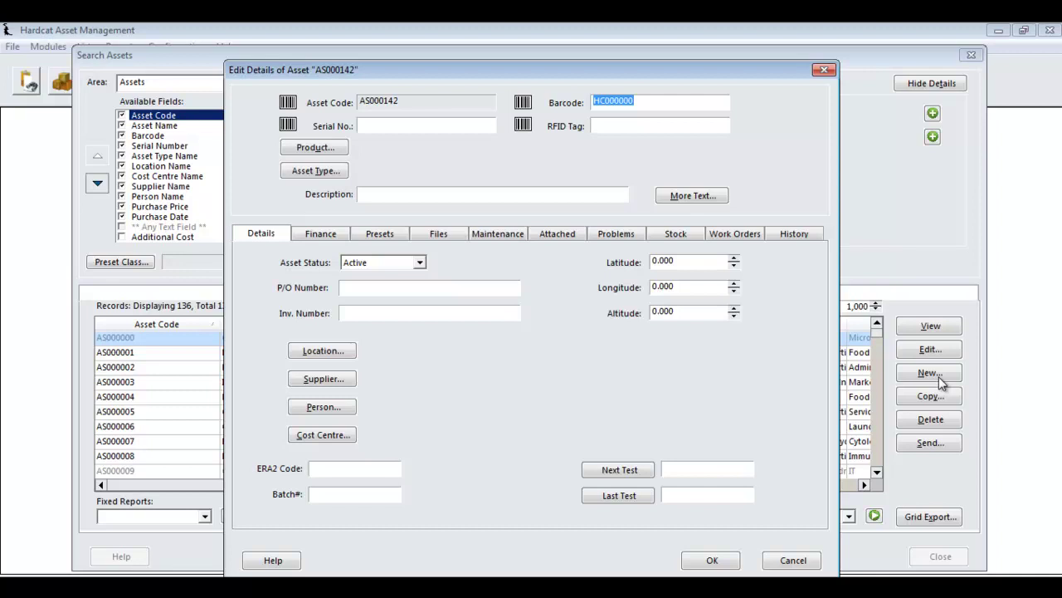
pyautogui.click(784, 560)
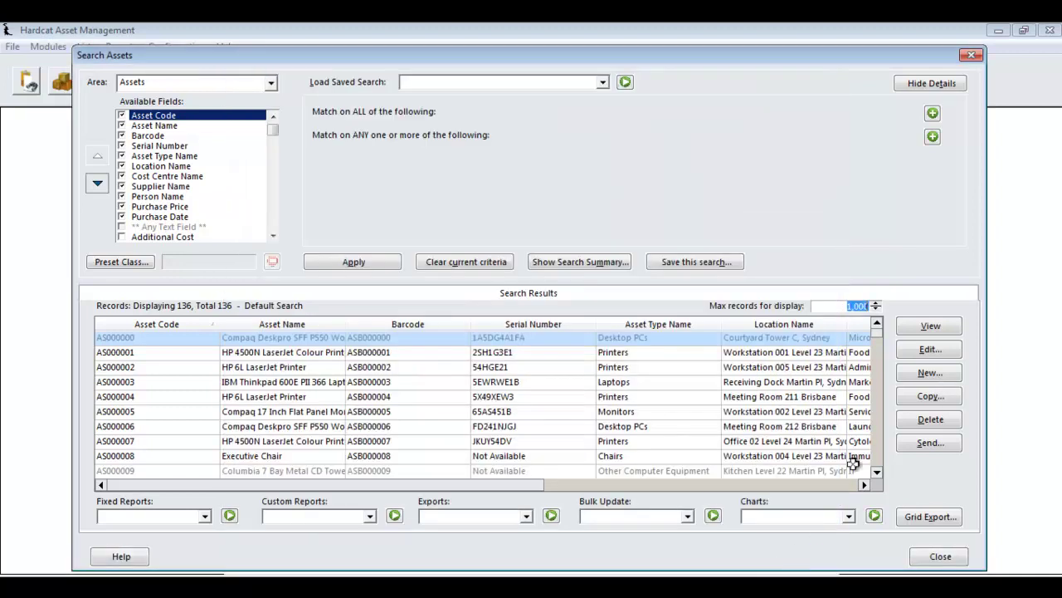
pyautogui.click(793, 367)
pyautogui.click(793, 354)
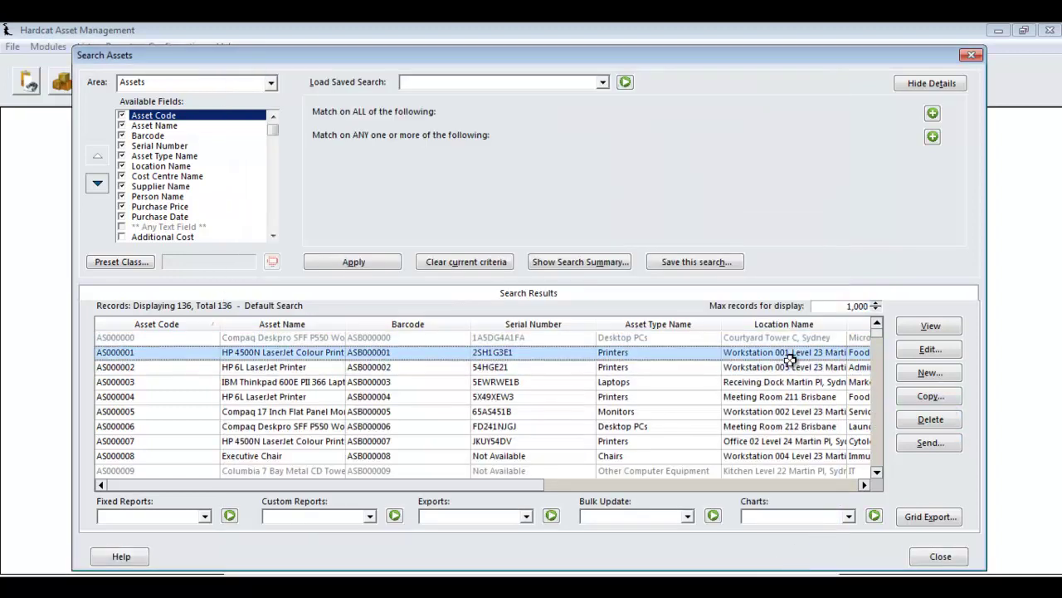
pyautogui.click(947, 397)
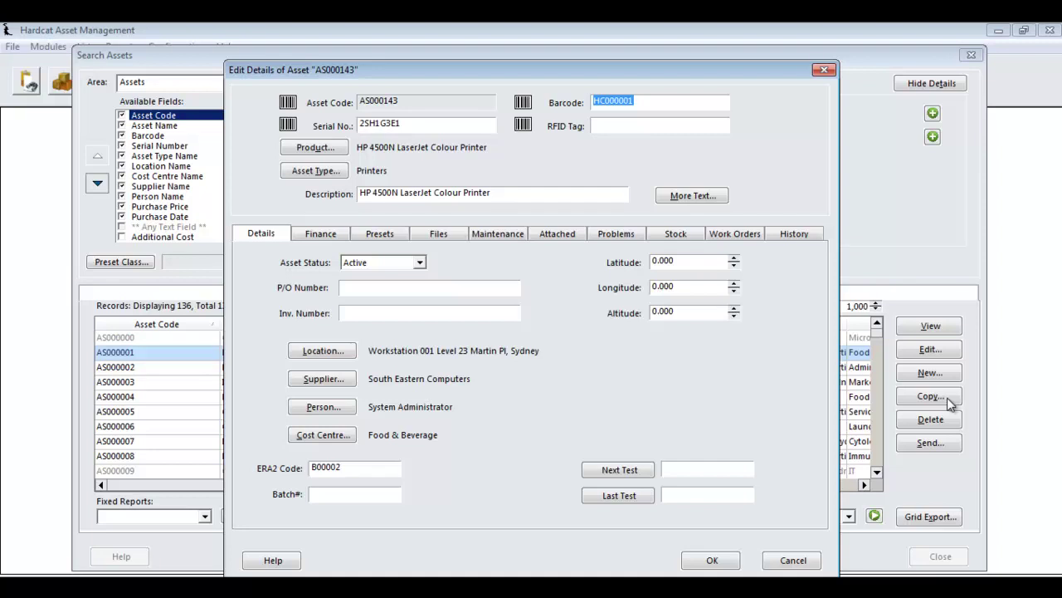
pyautogui.press('Escape')
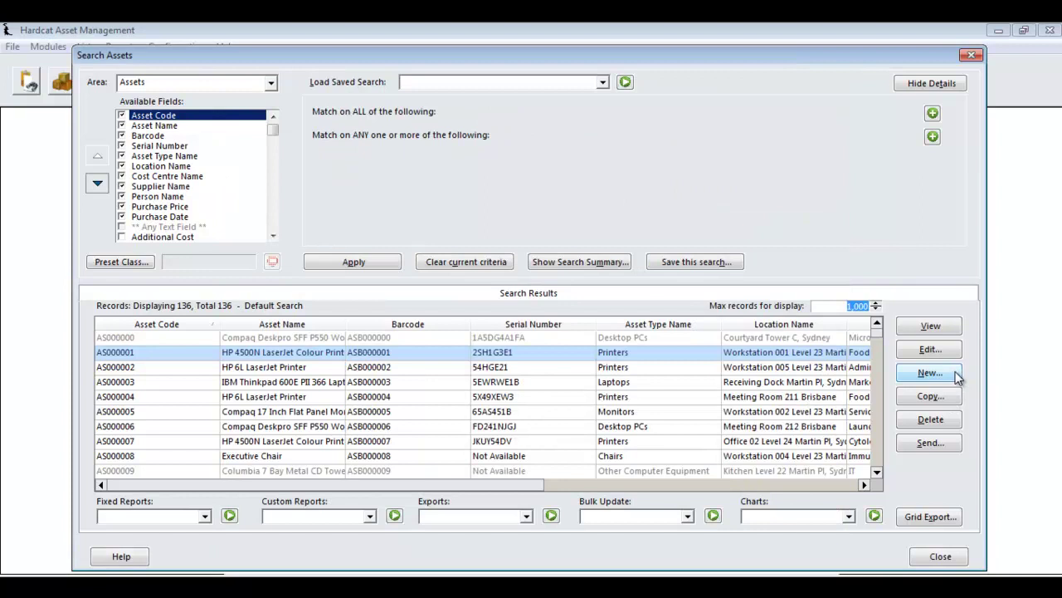
# - Create a new asset record and enter 123465 as its serial number
pyautogui.click(958, 378)
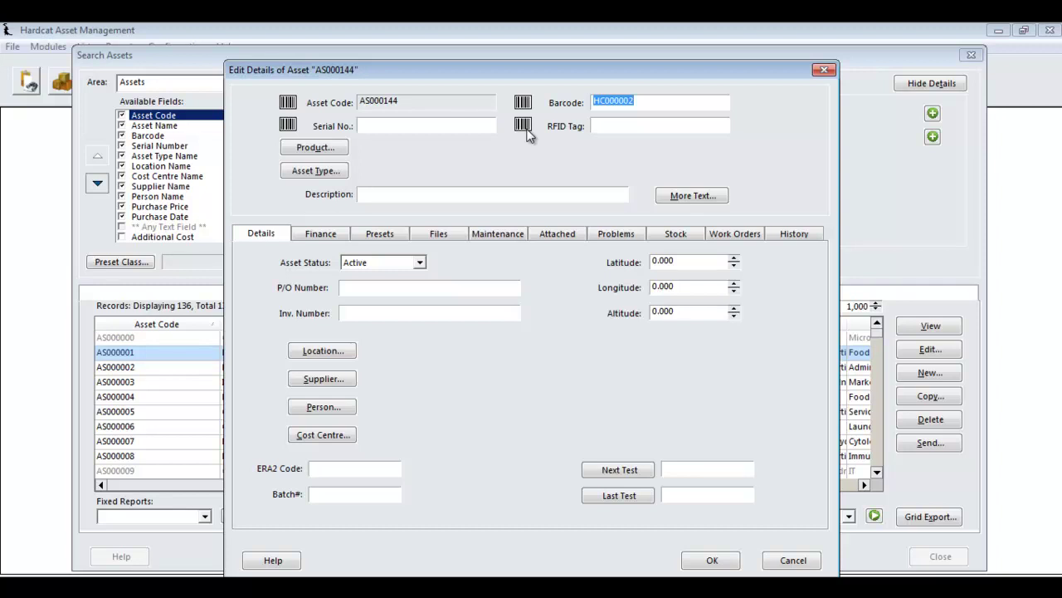
pyautogui.click(694, 101)
pyautogui.click(461, 126)
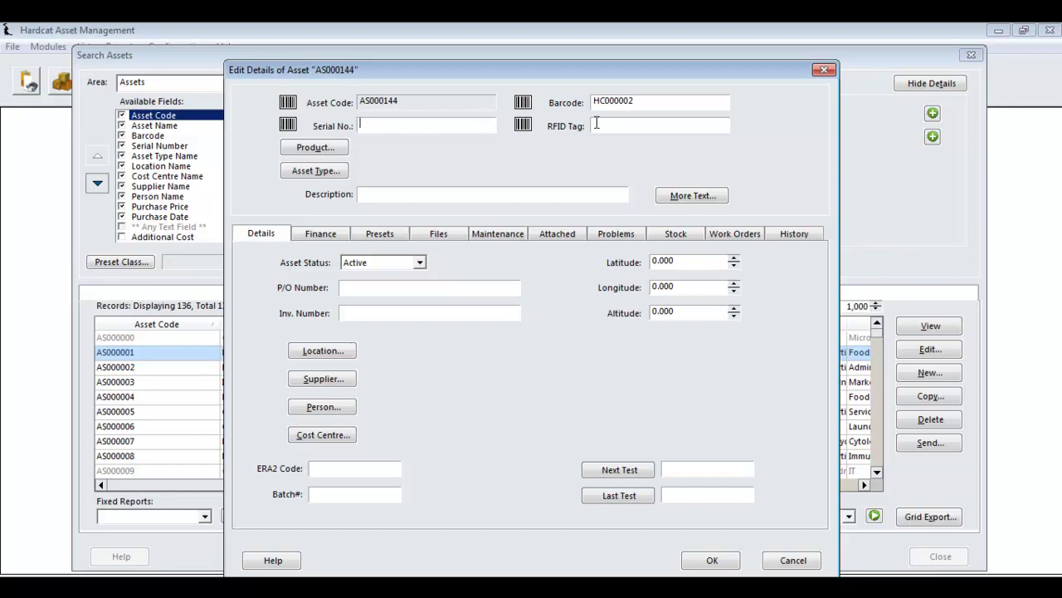
pyautogui.write('123465')
# - Assign the product IBM Thinkpad 600E PII 366 Laptop from the Laptops folder under Computer Equipment to the new asset
pyautogui.click(336, 150)
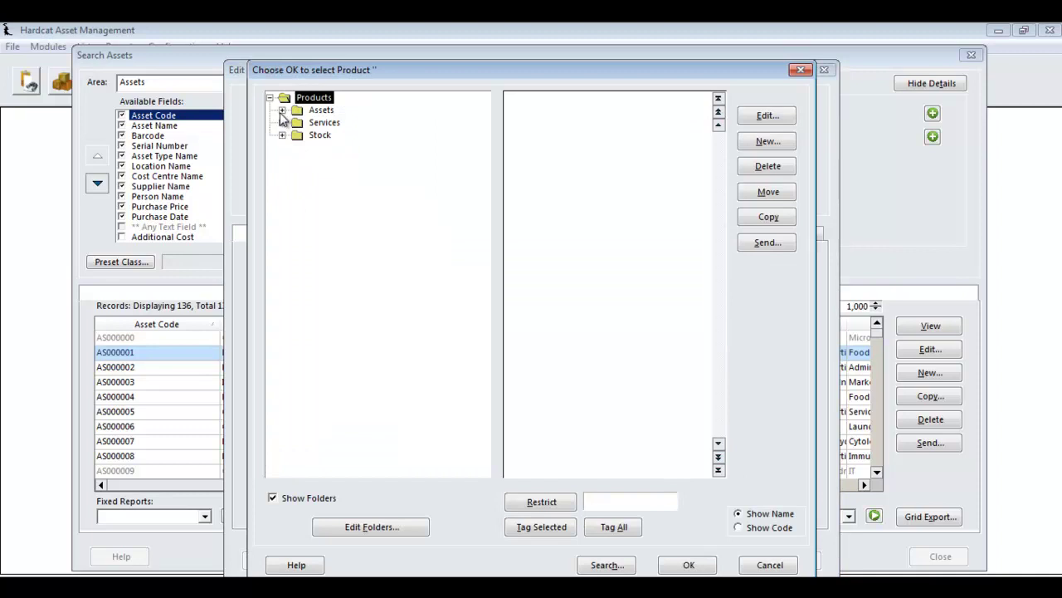
pyautogui.click(282, 110)
pyautogui.click(301, 125)
pyautogui.click(295, 123)
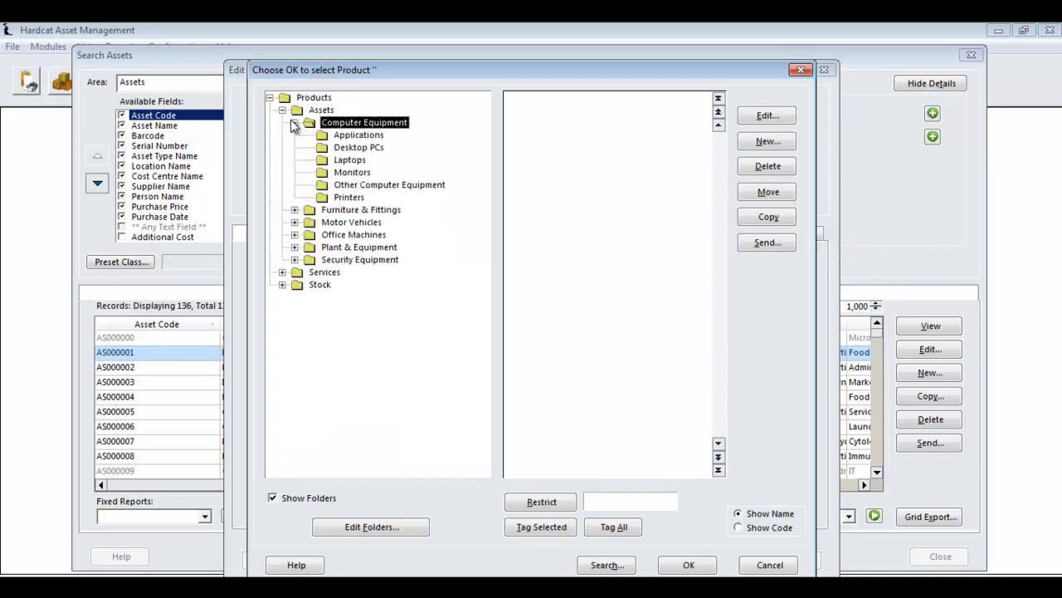
pyautogui.click(339, 163)
pyautogui.click(569, 108)
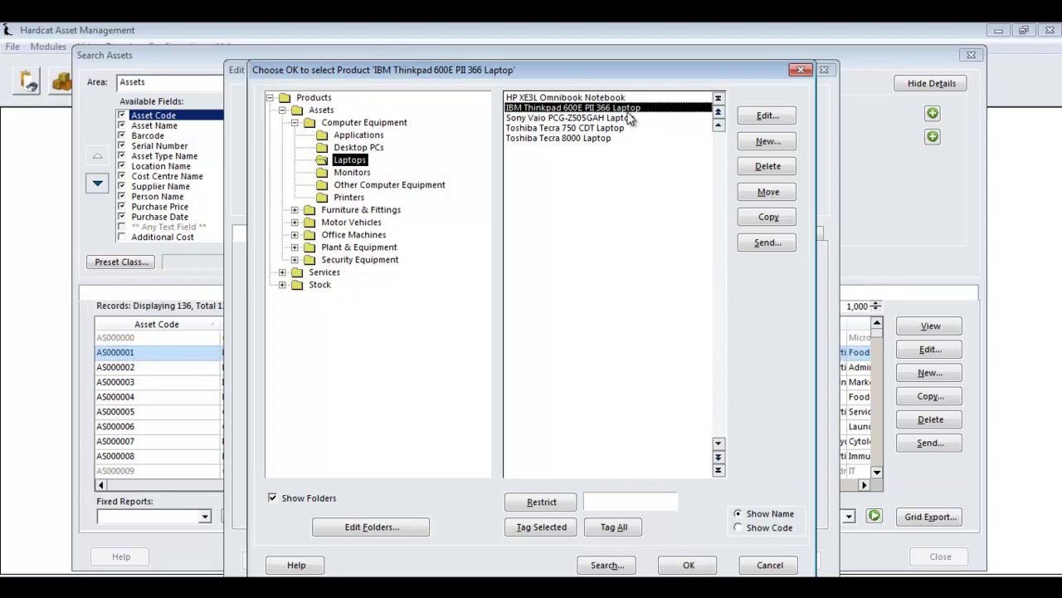
pyautogui.click(689, 565)
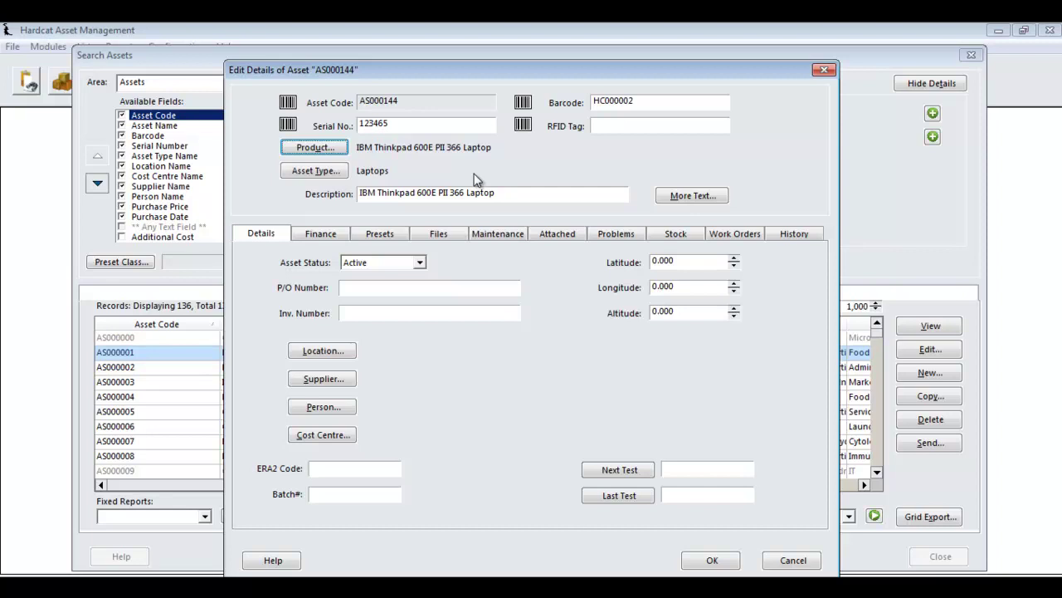
# - Fill in the asset's purchase order number and set its invoice number to inv09875
pyautogui.click(419, 263)
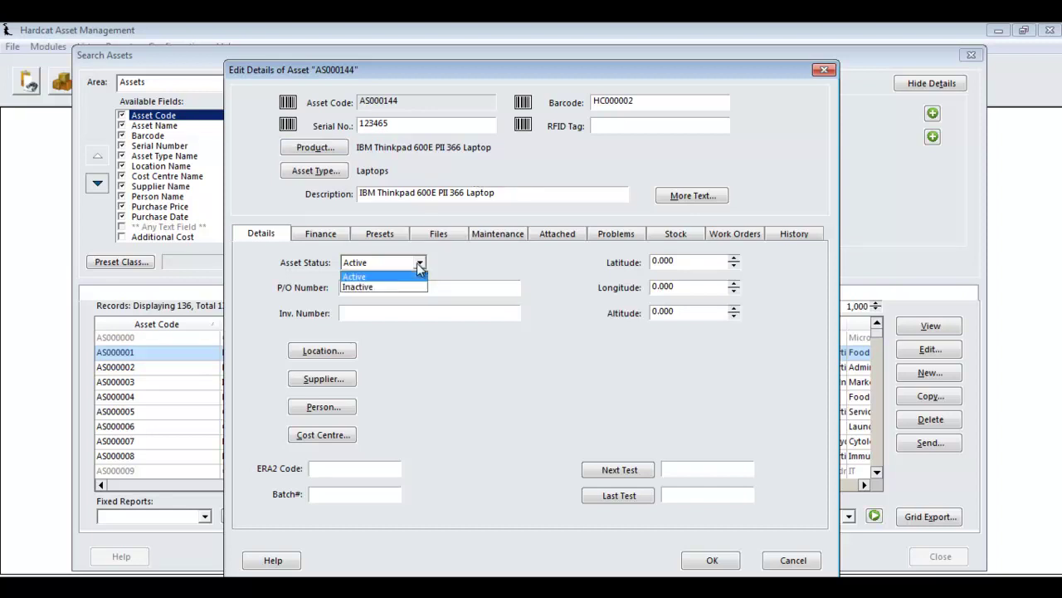
pyautogui.click(416, 262)
pyautogui.click(415, 286)
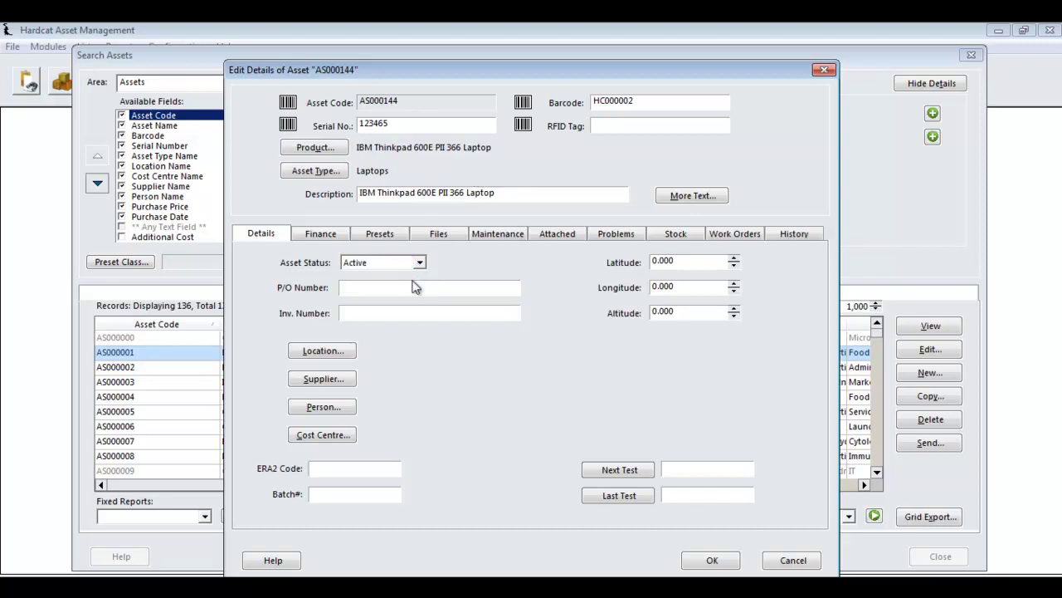
pyautogui.write('12456')
pyautogui.press('Tab')
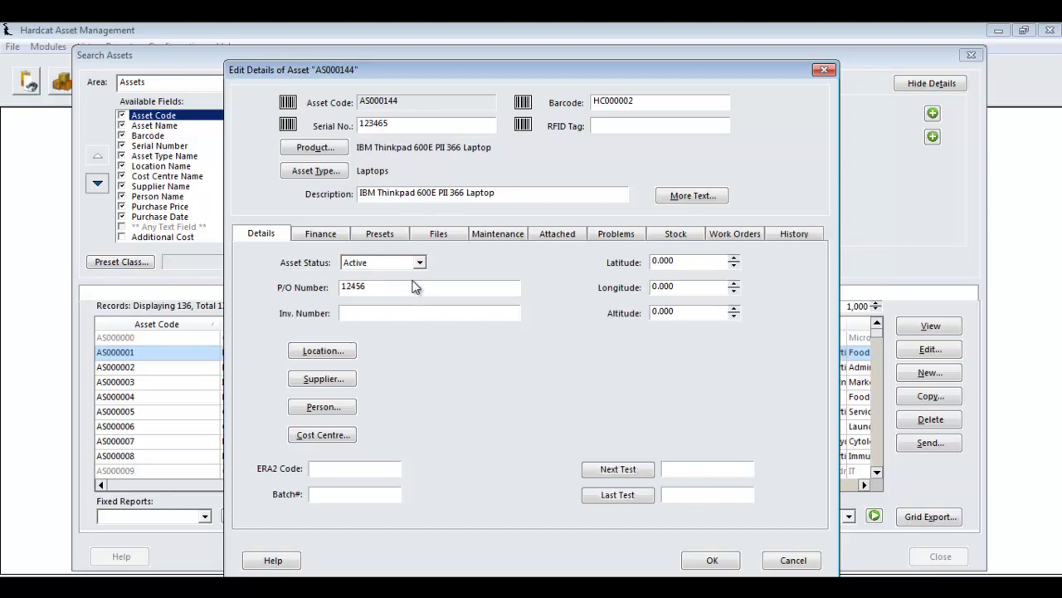
pyautogui.write('inv09875')
# - Set the asset's location to the Level 21 boardroom within Sydney Head Office in NSW
pyautogui.click(324, 352)
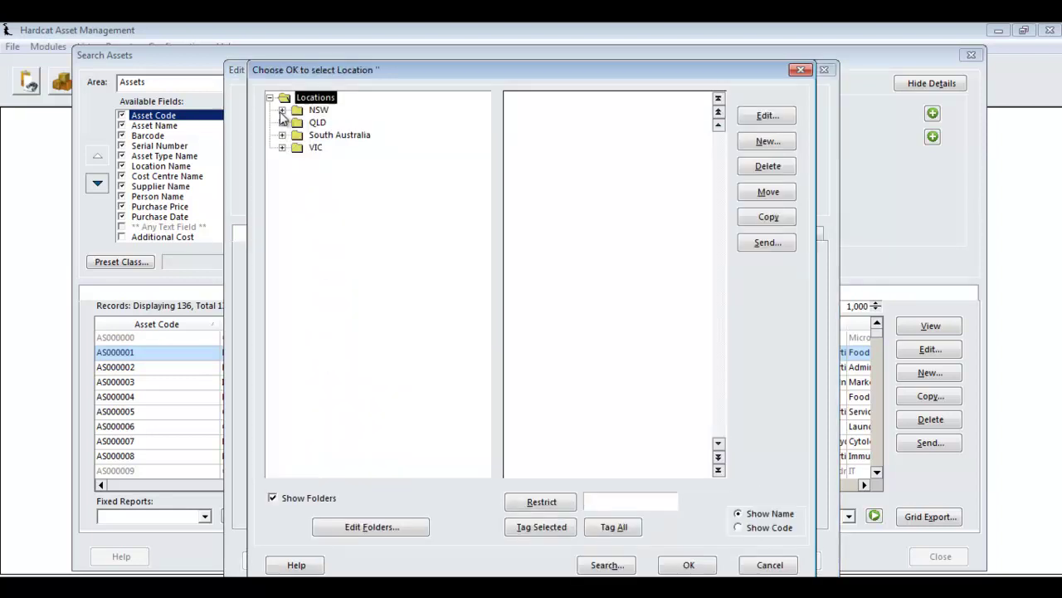
pyautogui.click(282, 111)
pyautogui.click(294, 122)
pyautogui.click(322, 134)
pyautogui.click(307, 134)
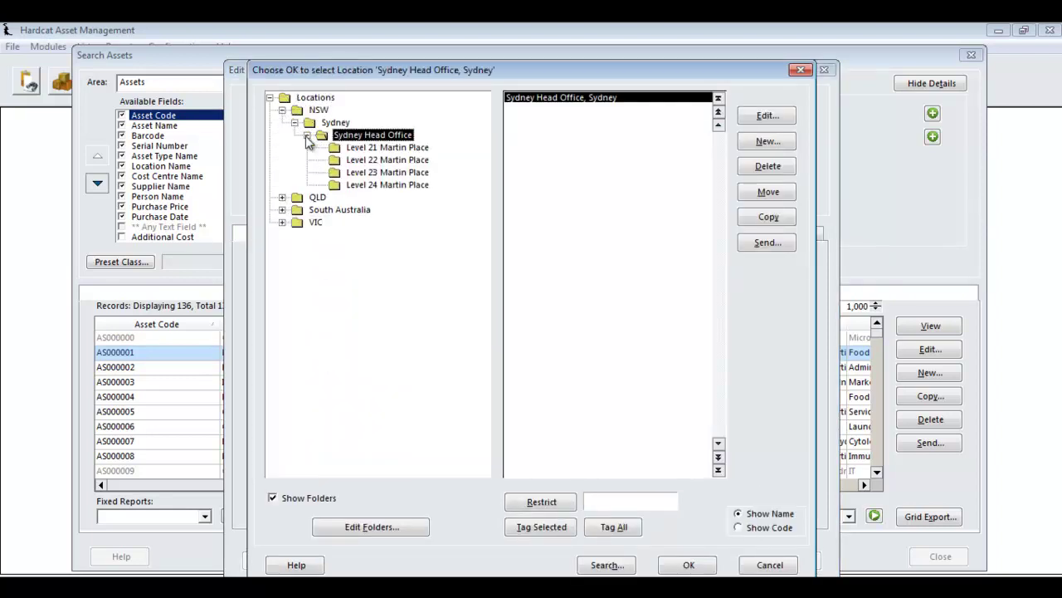
pyautogui.click(369, 147)
pyautogui.click(689, 566)
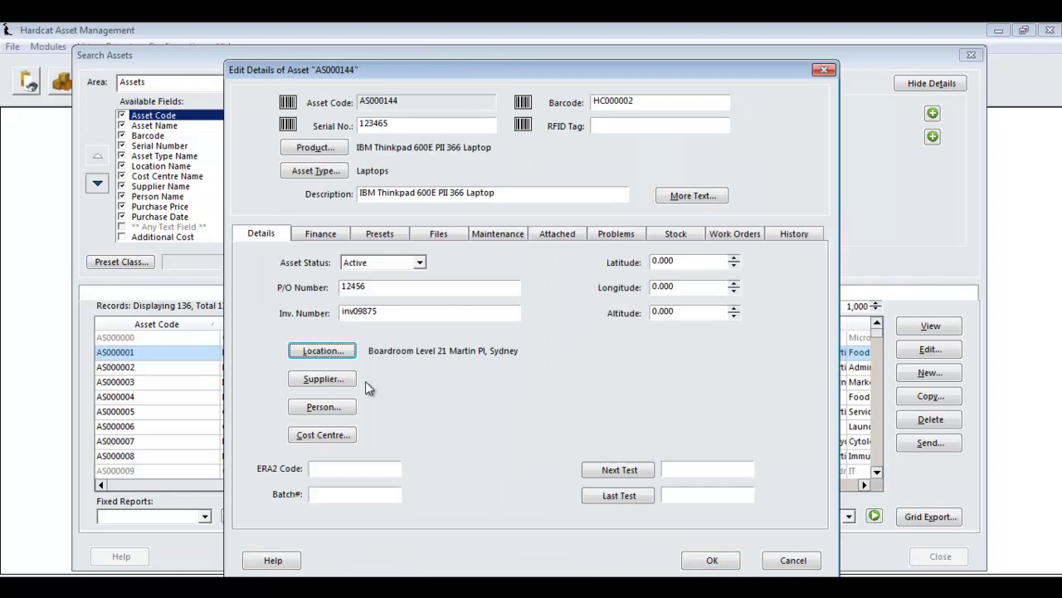
# - Assign Mega Computers from the Computers supplier folder as the asset's supplier
pyautogui.click(332, 379)
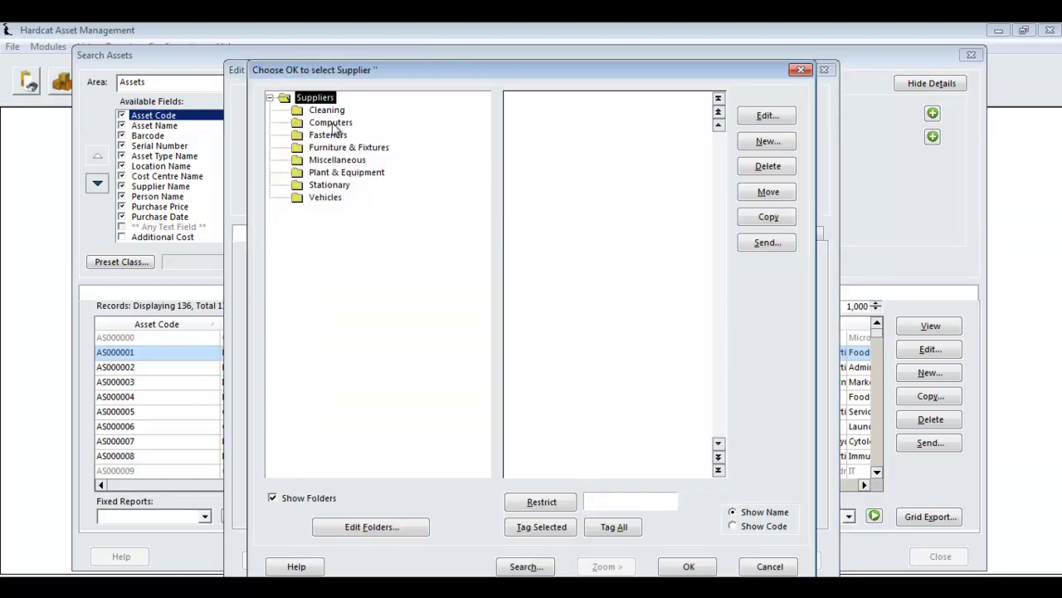
pyautogui.click(332, 123)
pyautogui.click(532, 118)
pyautogui.click(689, 566)
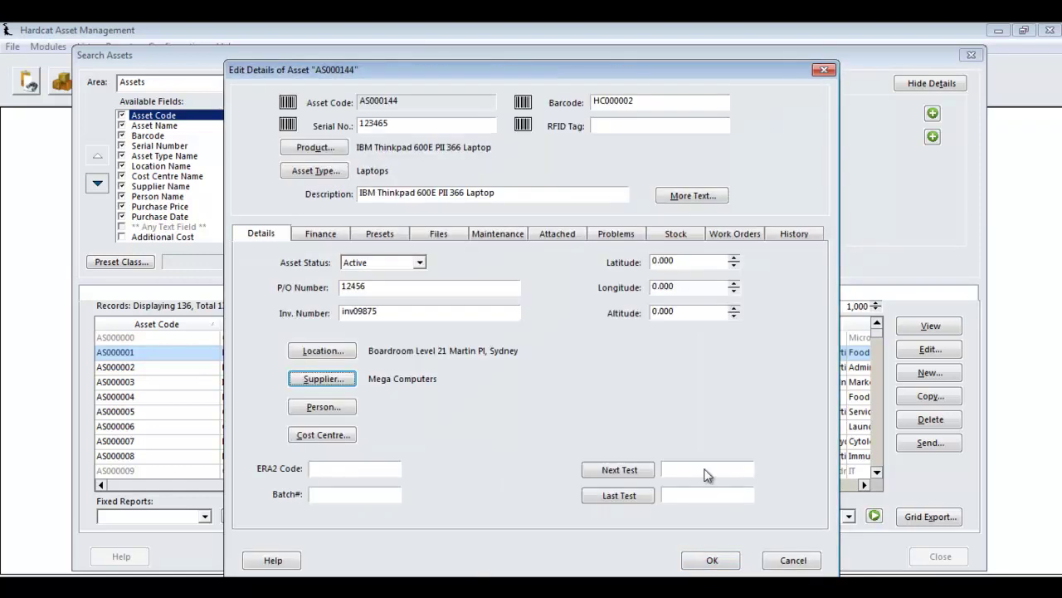
# - Assign an employee from the Employees folder as the person responsible for the asset
pyautogui.click(317, 407)
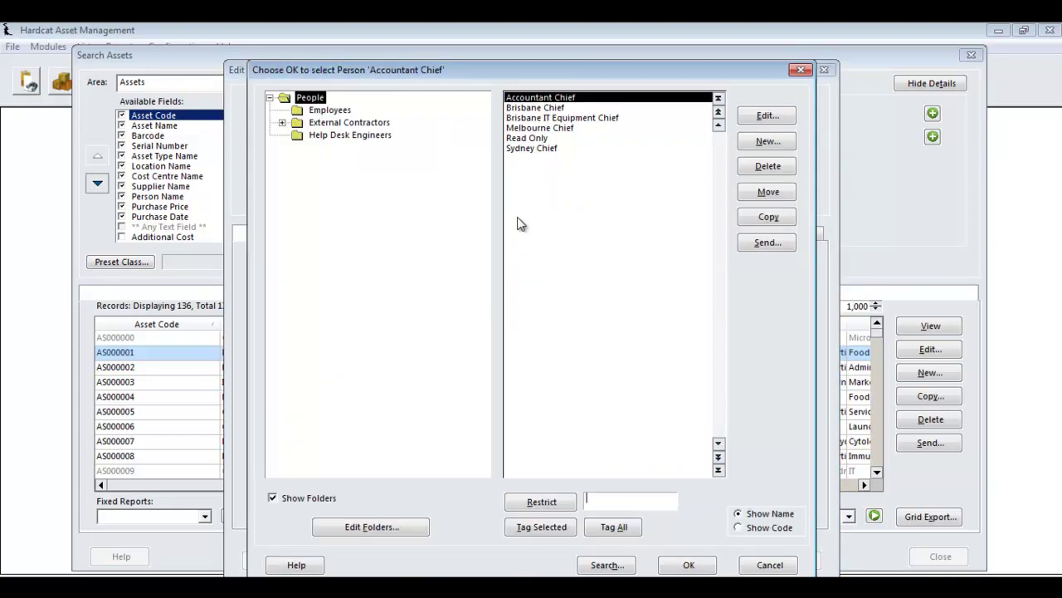
pyautogui.click(329, 110)
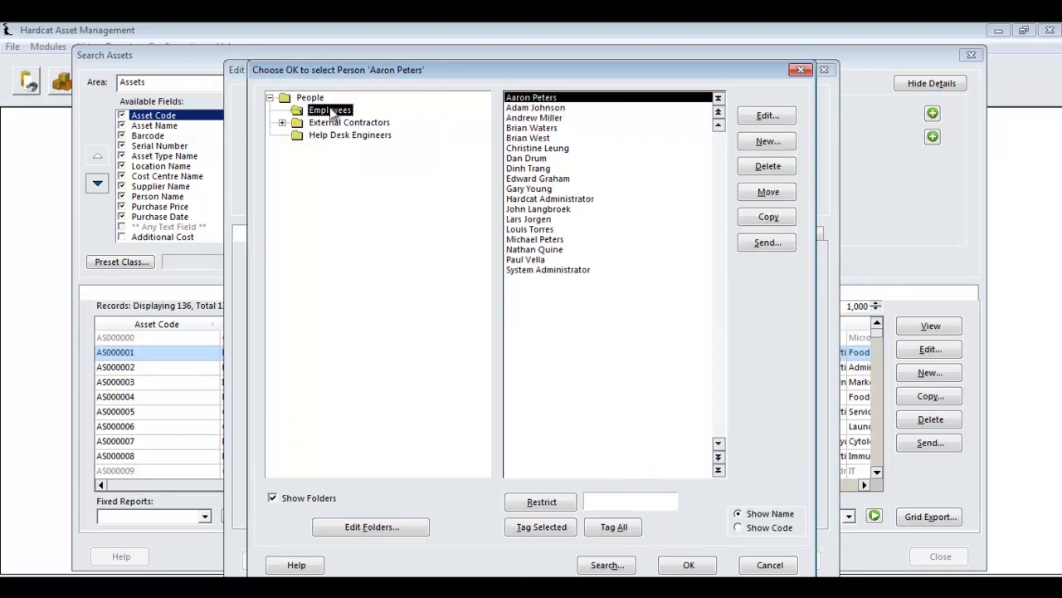
pyautogui.click(530, 158)
pyautogui.click(703, 566)
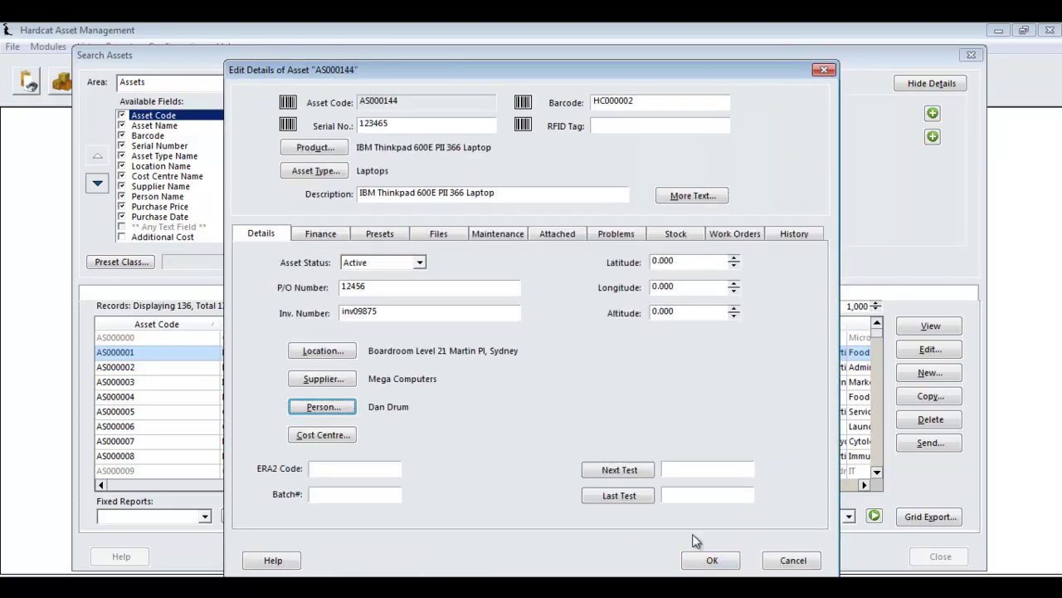
# - Set the asset's cost centre to IT from the Drumtech Systems group
pyautogui.click(346, 433)
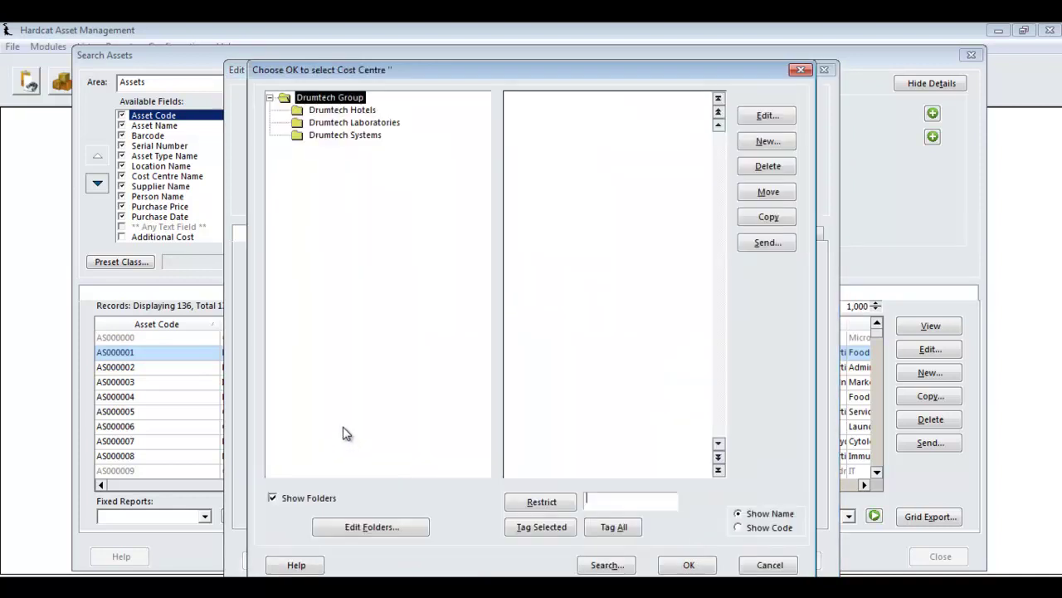
pyautogui.click(353, 137)
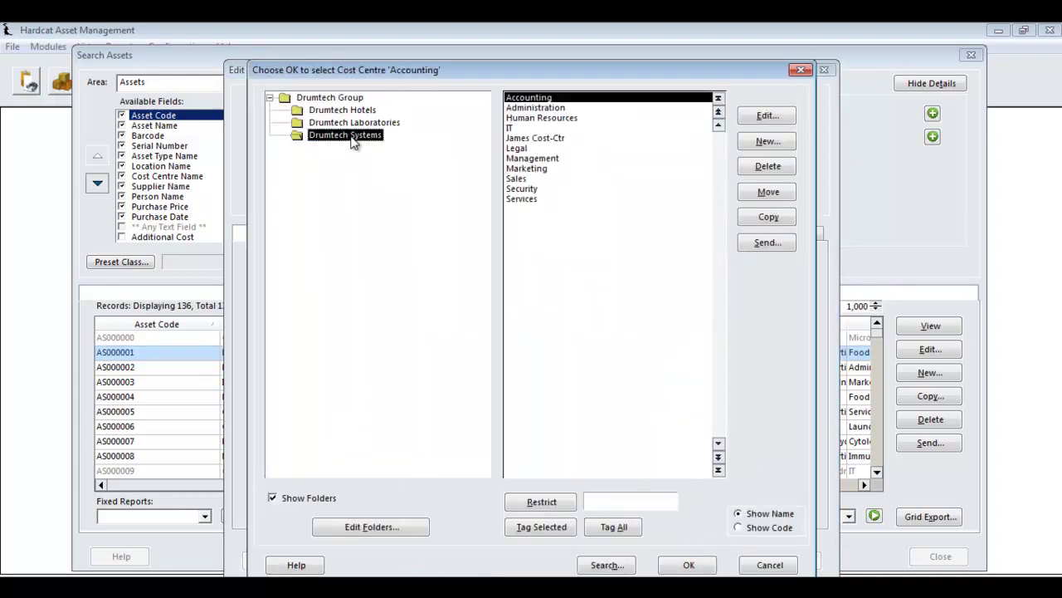
pyautogui.click(510, 128)
pyautogui.click(691, 565)
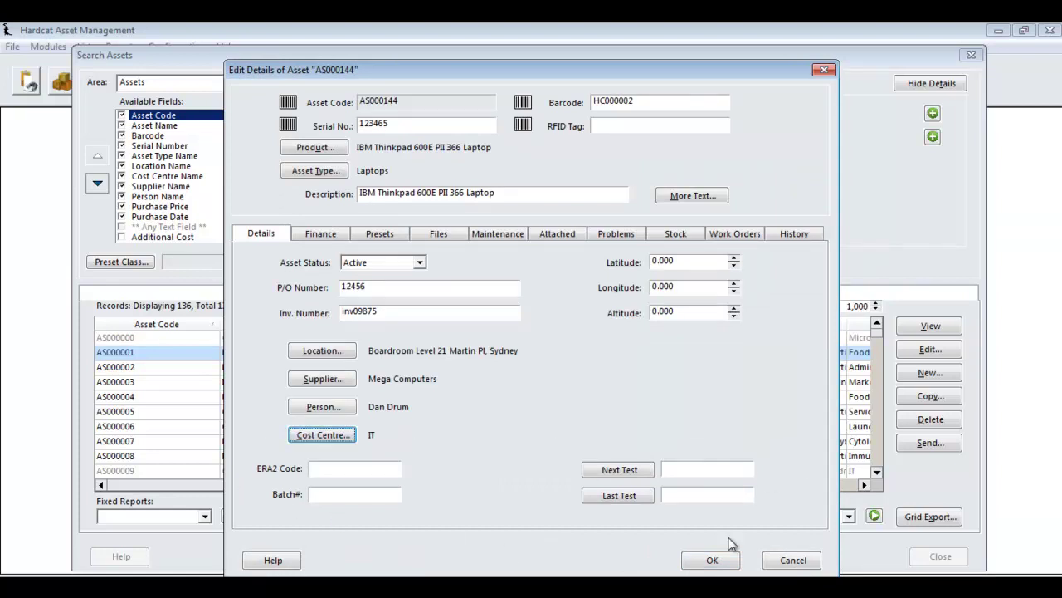
pyautogui.click(333, 466)
pyautogui.click(345, 496)
# - In the asset's finance details, set the purchase price to $1,500 and the purchase date to 16/04/2014
pyautogui.click(328, 236)
pyautogui.click(357, 342)
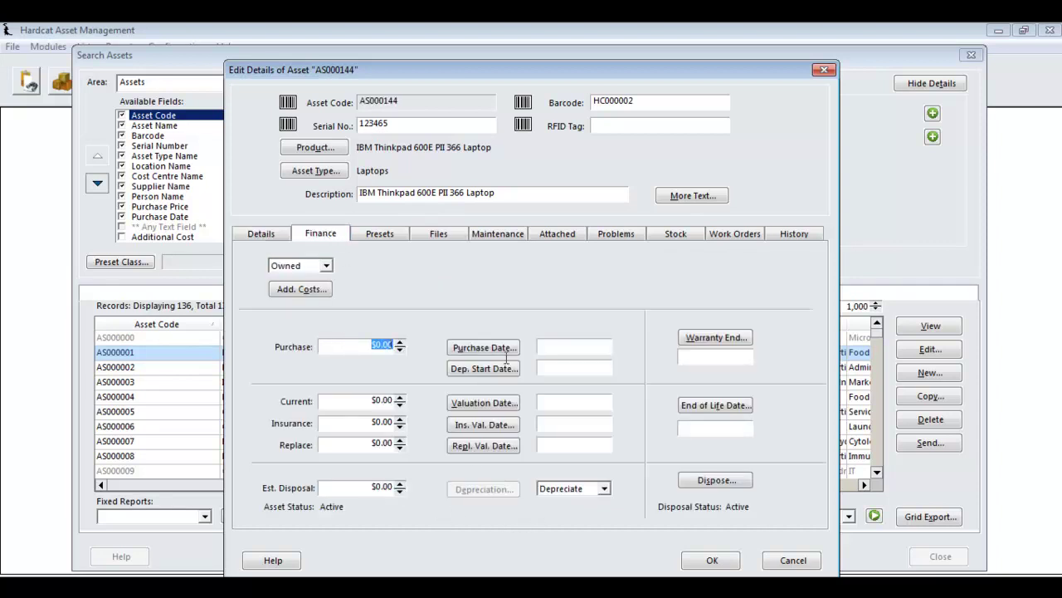
pyautogui.press('Up')
pyautogui.write('1500')
pyautogui.click(496, 352)
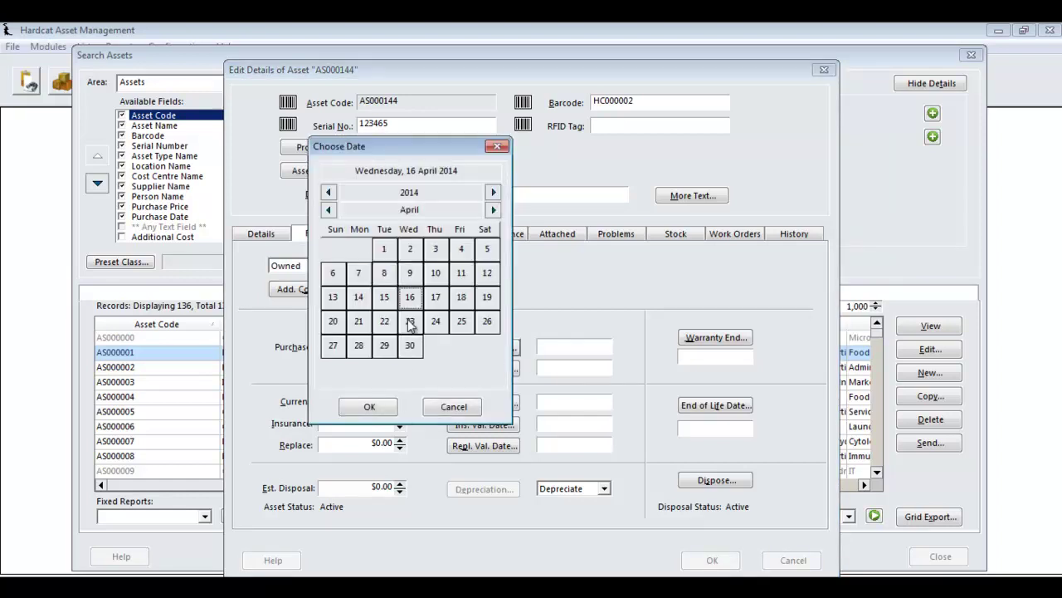
pyautogui.click(395, 413)
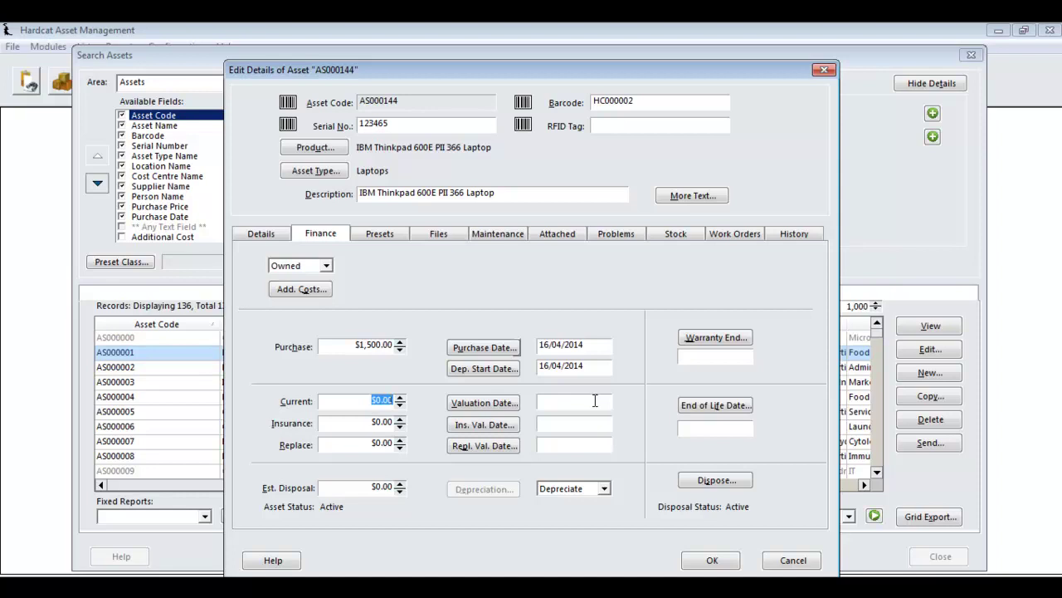
# - Set the asset's insurance value to $1,500 and its replacement value to $1,400
pyautogui.click(355, 422)
pyautogui.write('1500')
pyautogui.press('Tab')
pyautogui.write('1400')
# - Change the asset's ownership type in the finance details to Leased
pyautogui.click(344, 239)
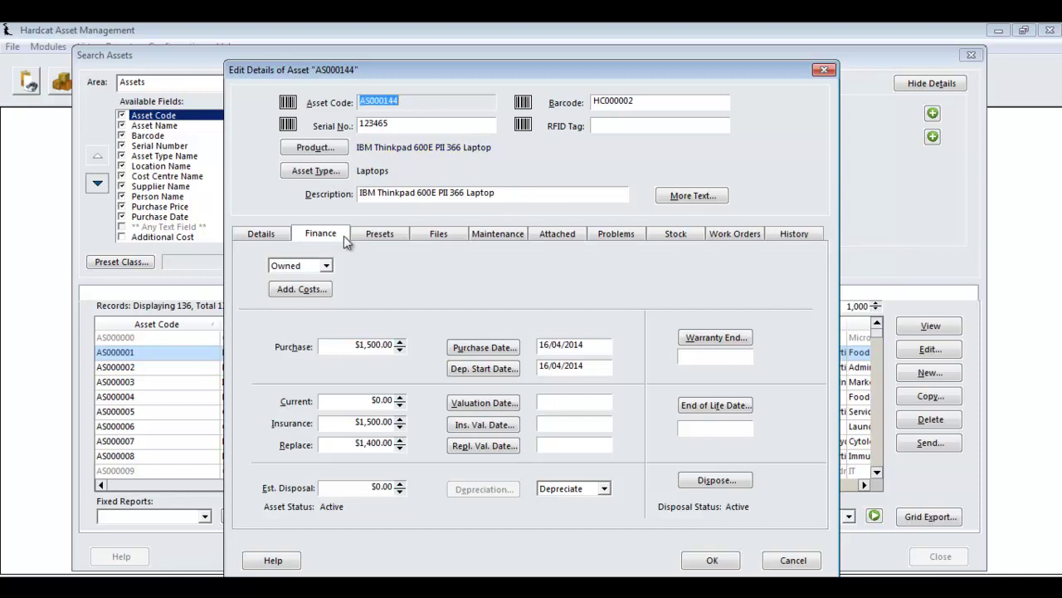
pyautogui.click(326, 266)
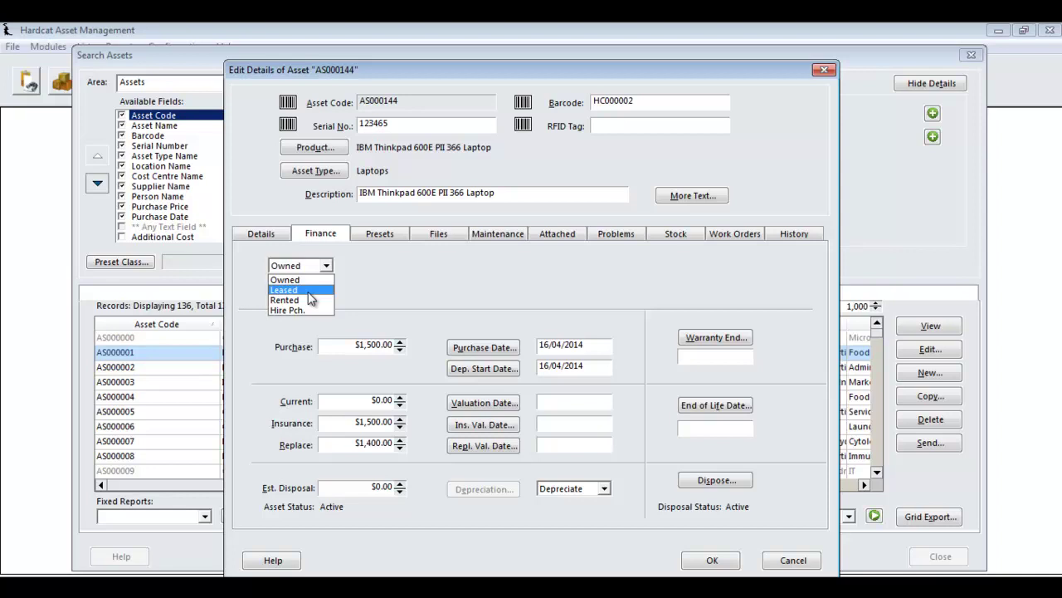
pyautogui.click(311, 298)
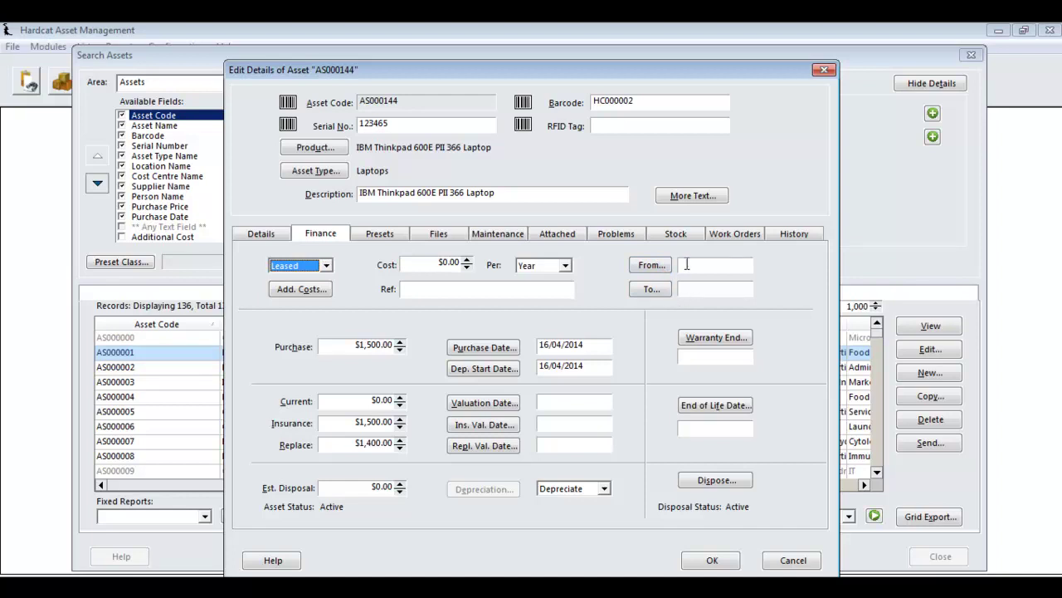
pyautogui.click(428, 289)
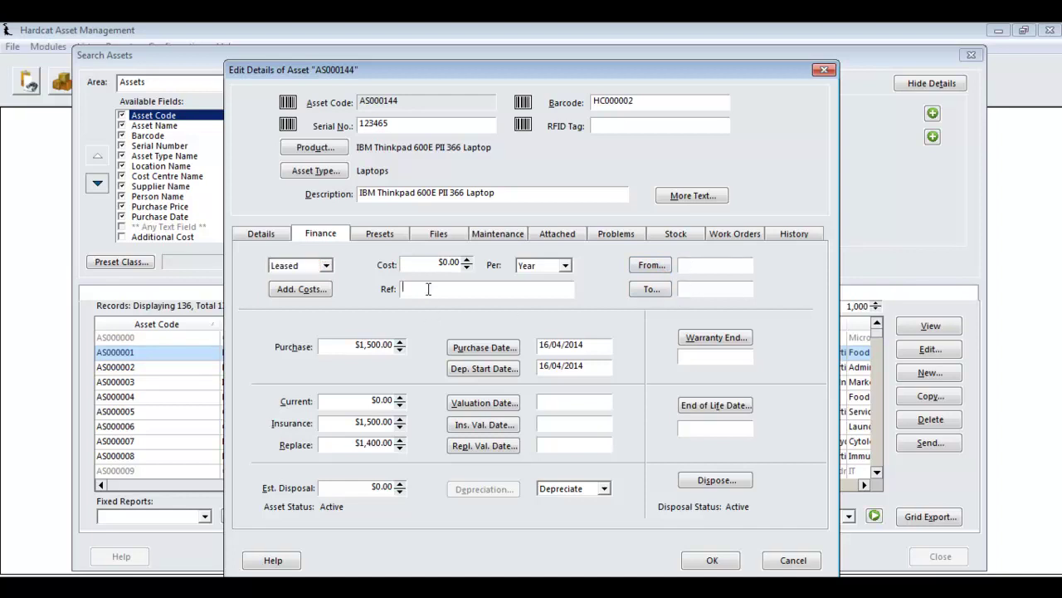
pyautogui.click(523, 266)
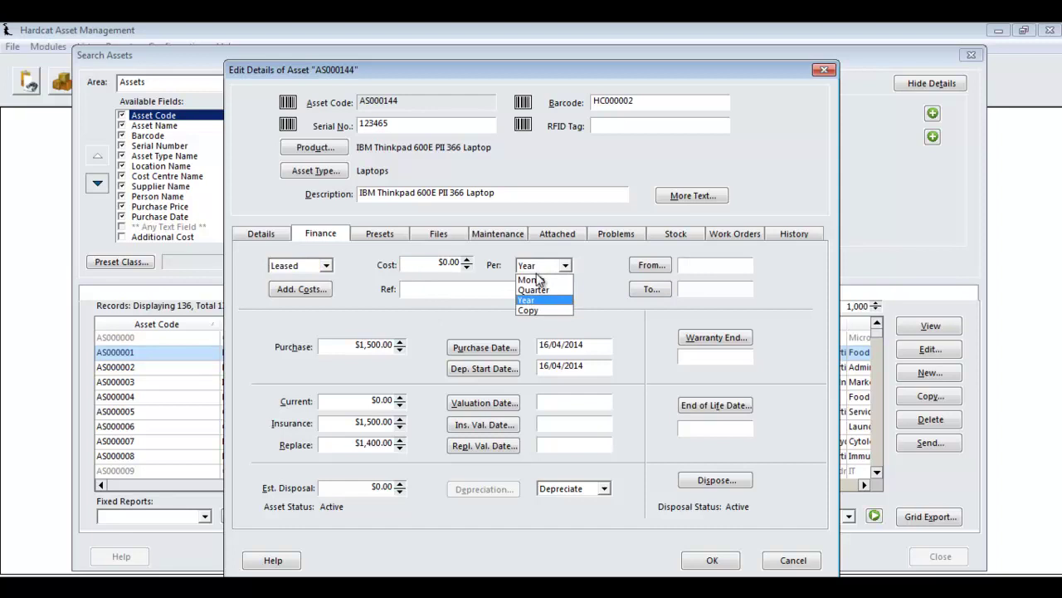
pyautogui.click(592, 274)
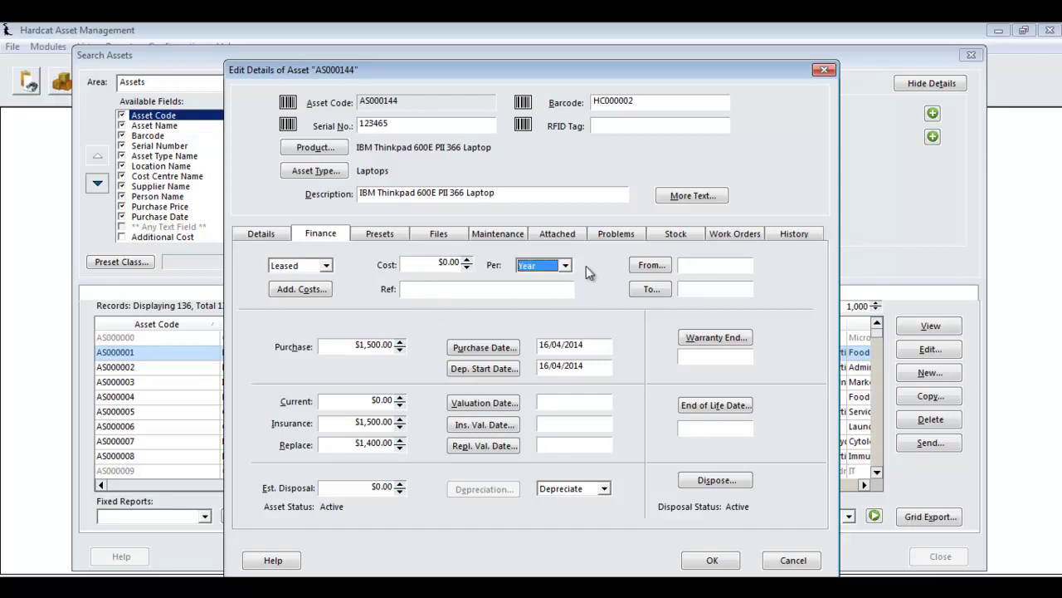
# - Set the operating system to Windows 7 in the asset's presets, and try to open its file attachments
pyautogui.click(382, 236)
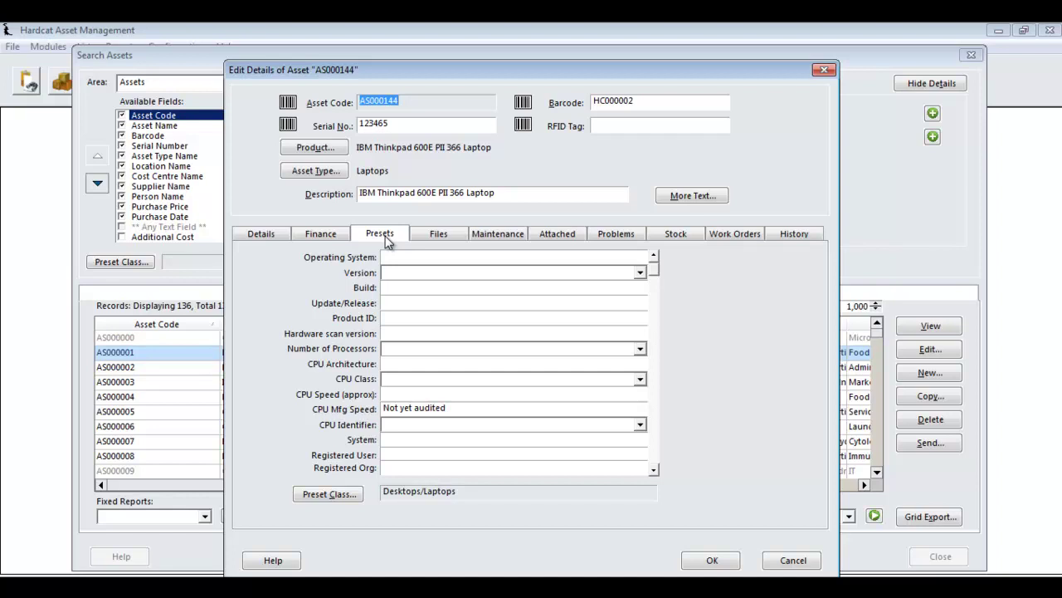
pyautogui.click(483, 258)
pyautogui.write('Windows 7')
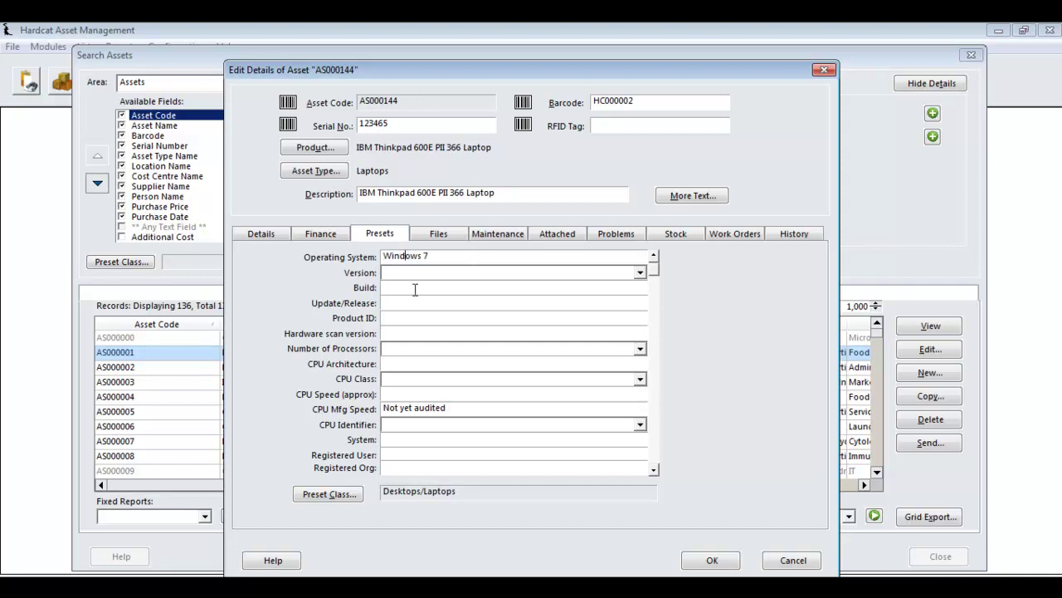
pyautogui.click(640, 272)
pyautogui.click(592, 307)
pyautogui.click(432, 236)
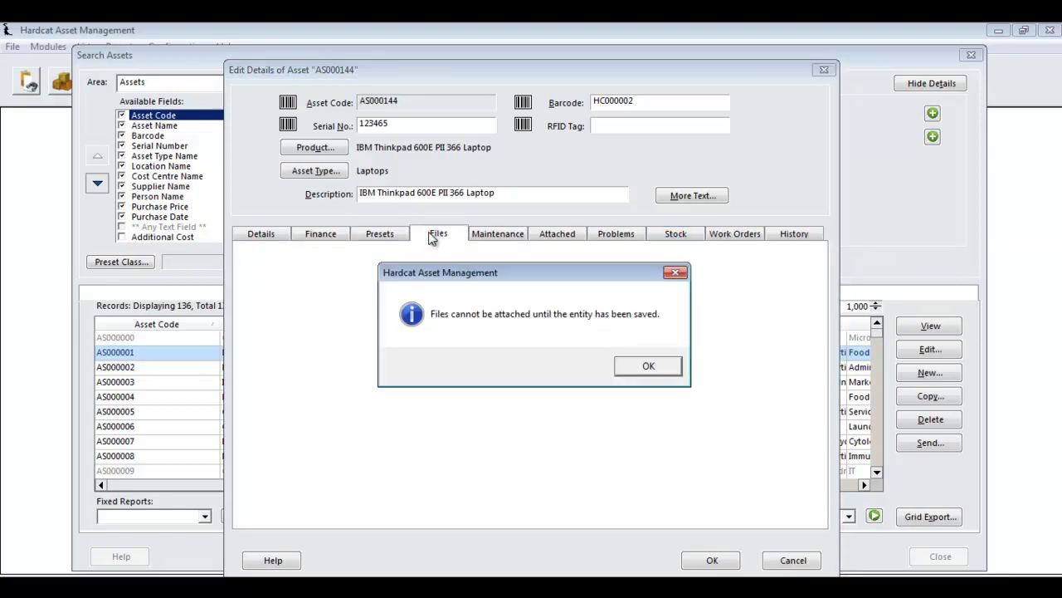
pyautogui.click(652, 369)
# - In the asset's maintenance details, set the condition to Excellent and choose GTC Computers from the Computers suppliers as maintainer
pyautogui.click(494, 236)
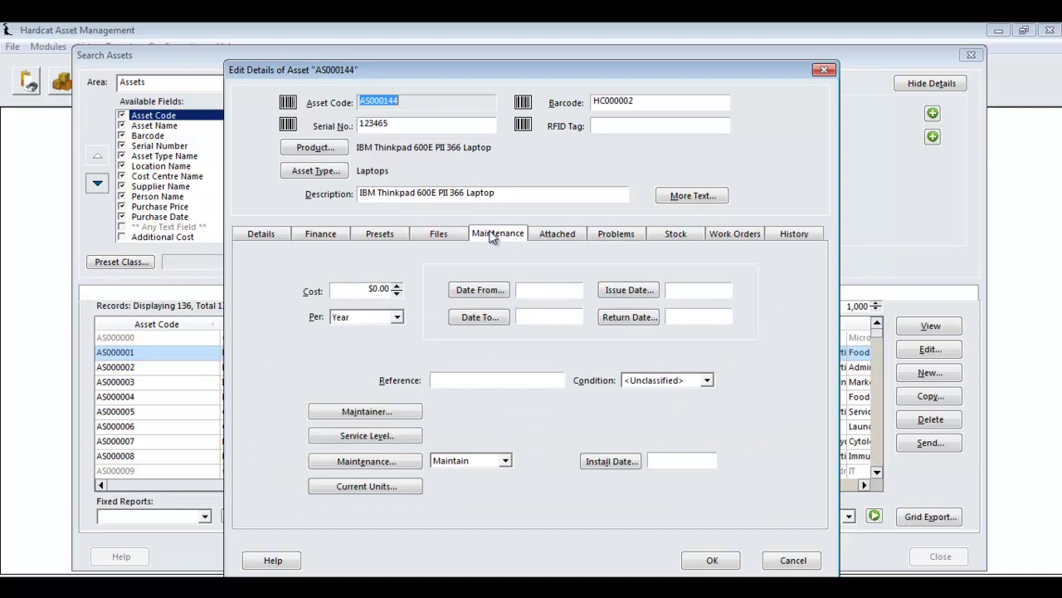
pyautogui.click(542, 296)
pyautogui.click(469, 379)
pyautogui.click(670, 379)
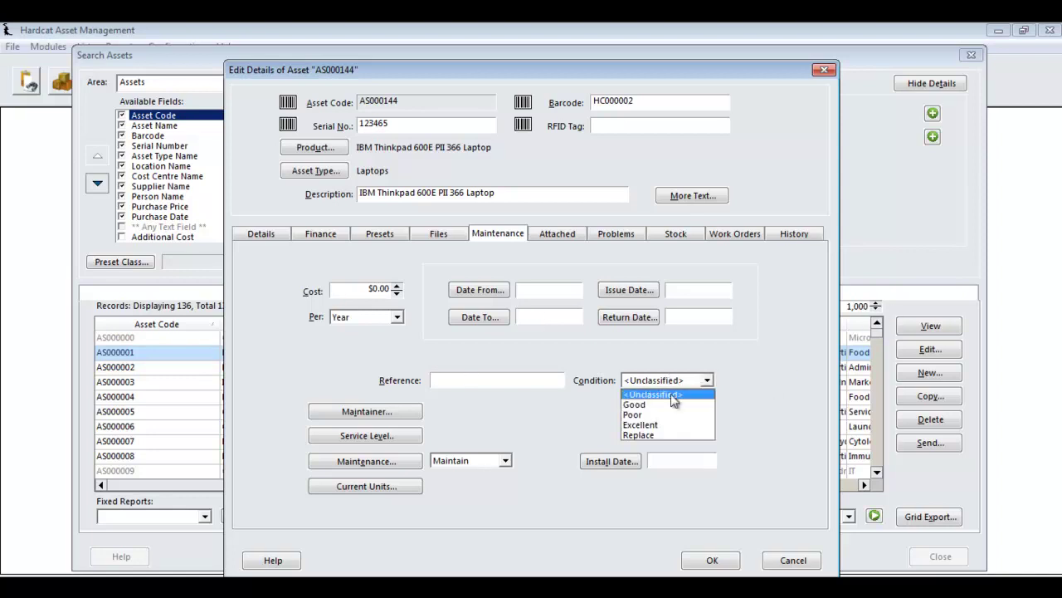
pyautogui.click(669, 423)
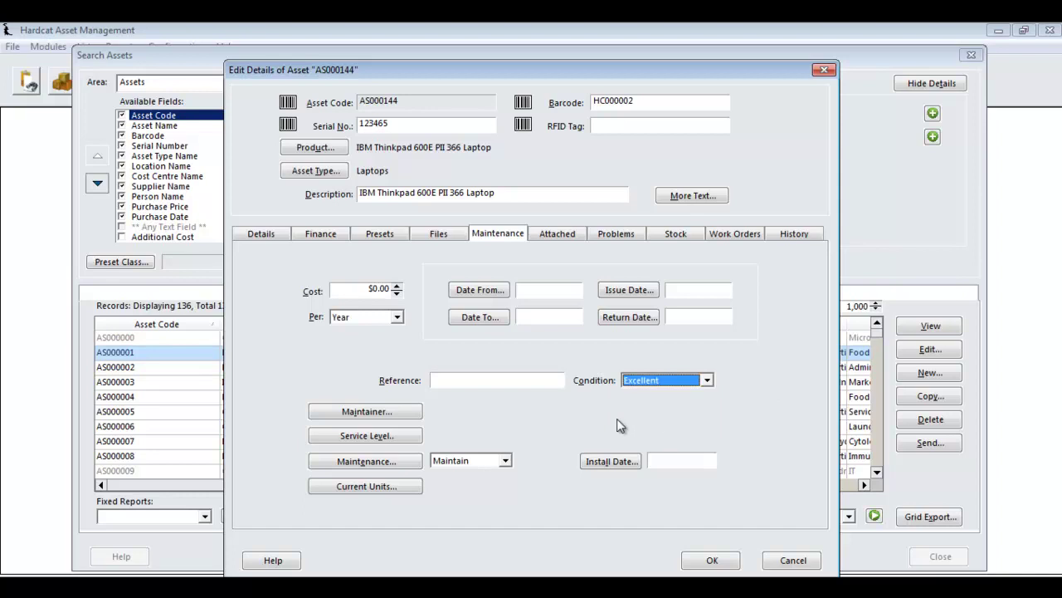
pyautogui.click(410, 411)
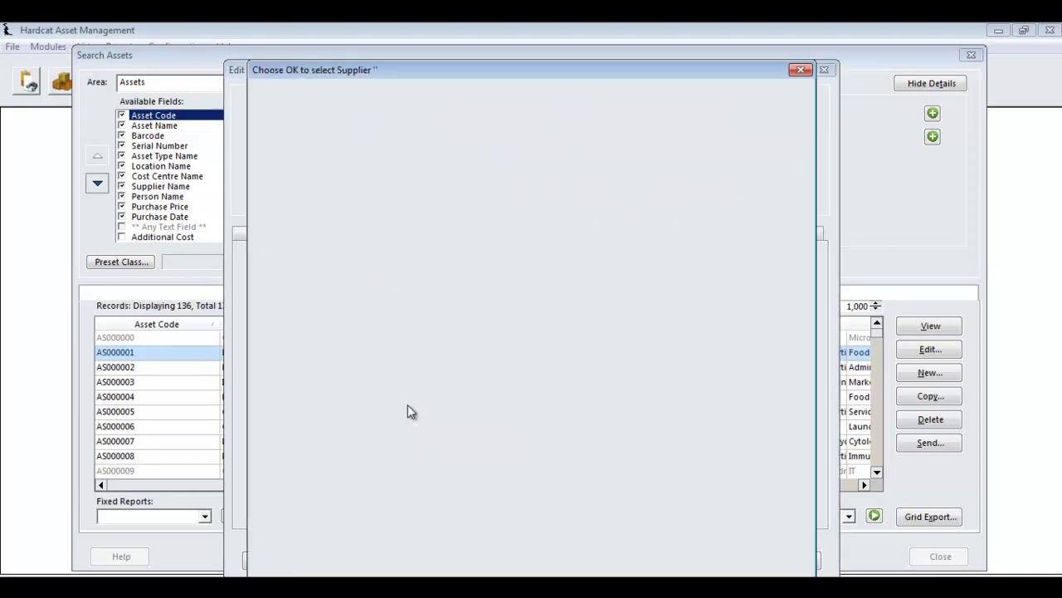
pyautogui.click(348, 124)
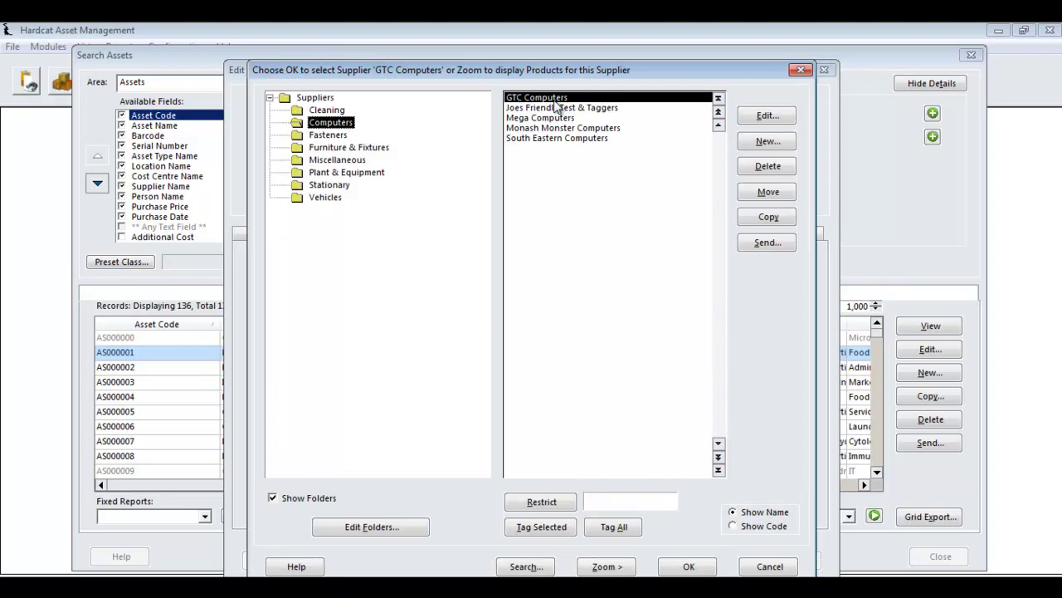
pyautogui.click(710, 567)
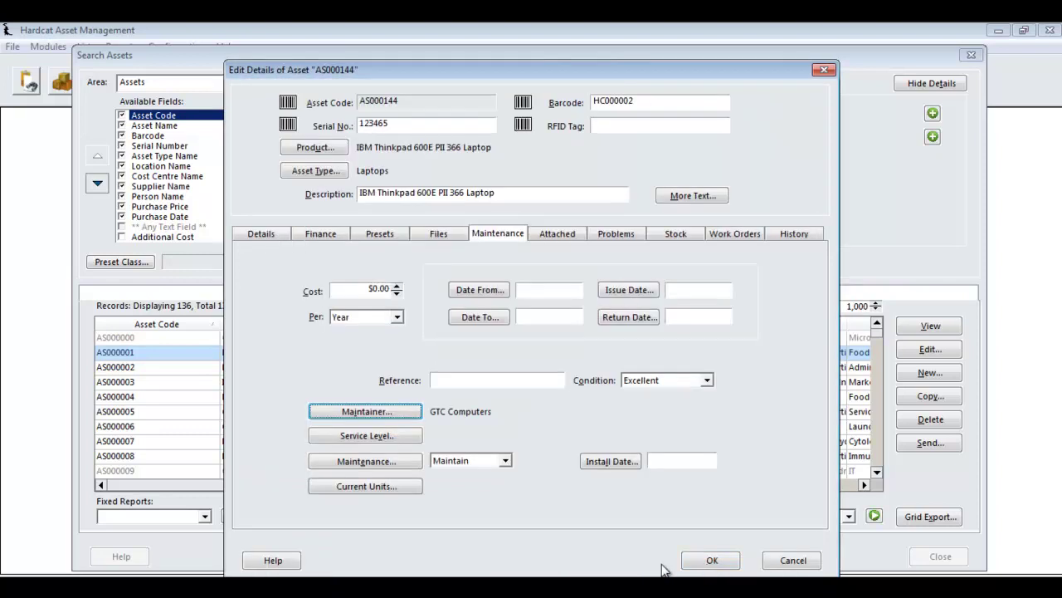
# - Set the asset's service level to 24/7 service and its install date to 16/04/2014
pyautogui.click(390, 435)
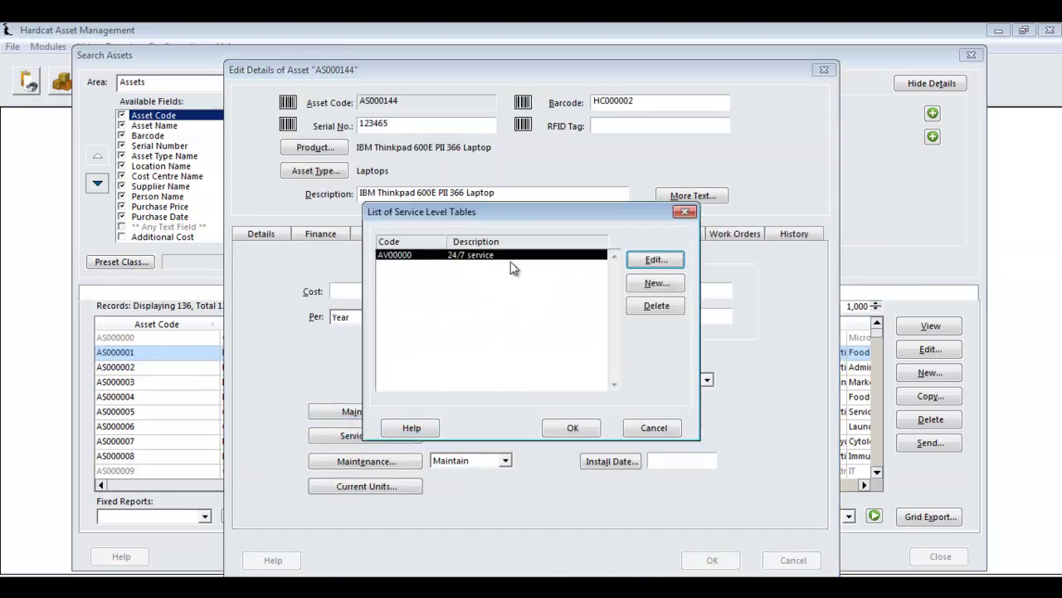
pyautogui.click(571, 427)
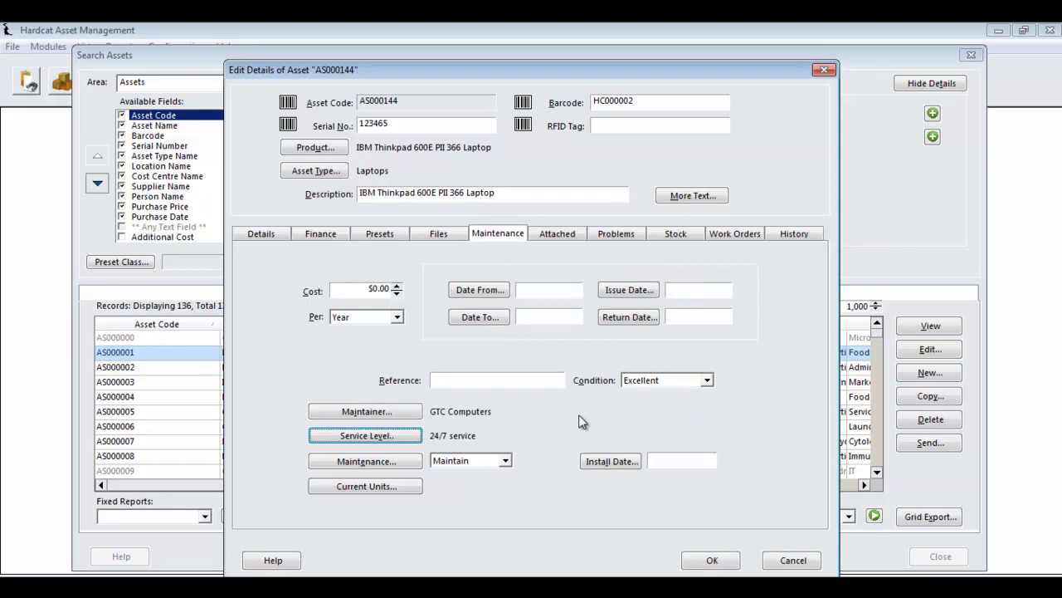
pyautogui.click(596, 460)
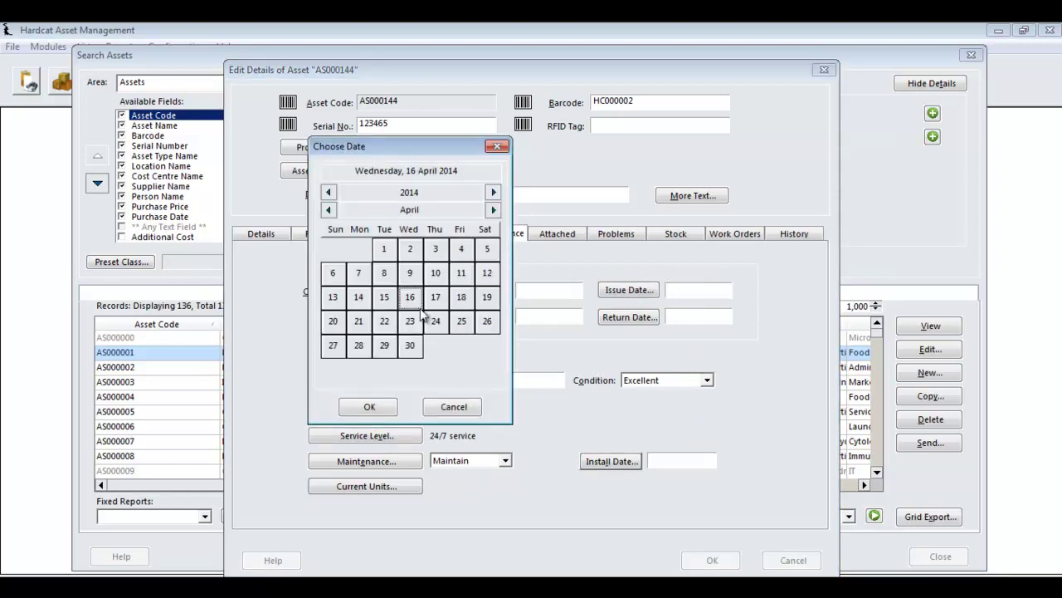
pyautogui.click(387, 414)
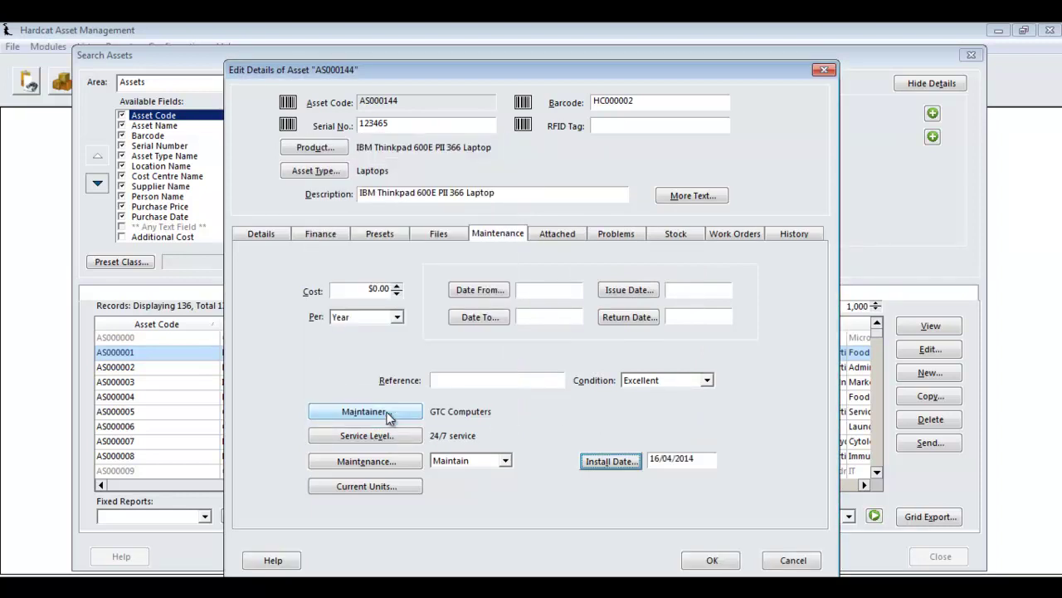
# - Examine the list of assets that can be attached to this laptop, without attaching any
pyautogui.click(554, 238)
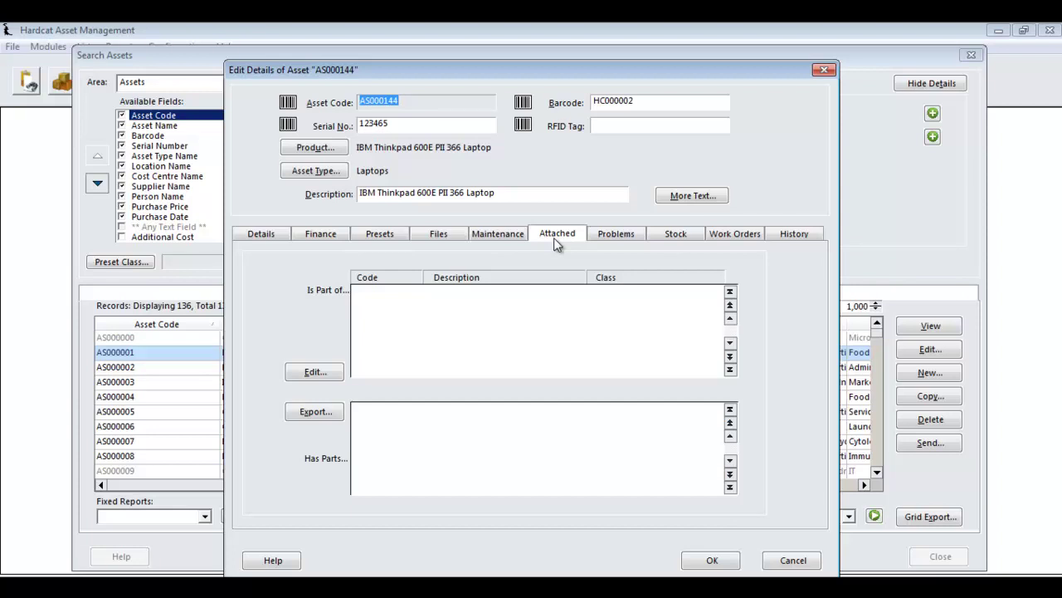
pyautogui.click(315, 372)
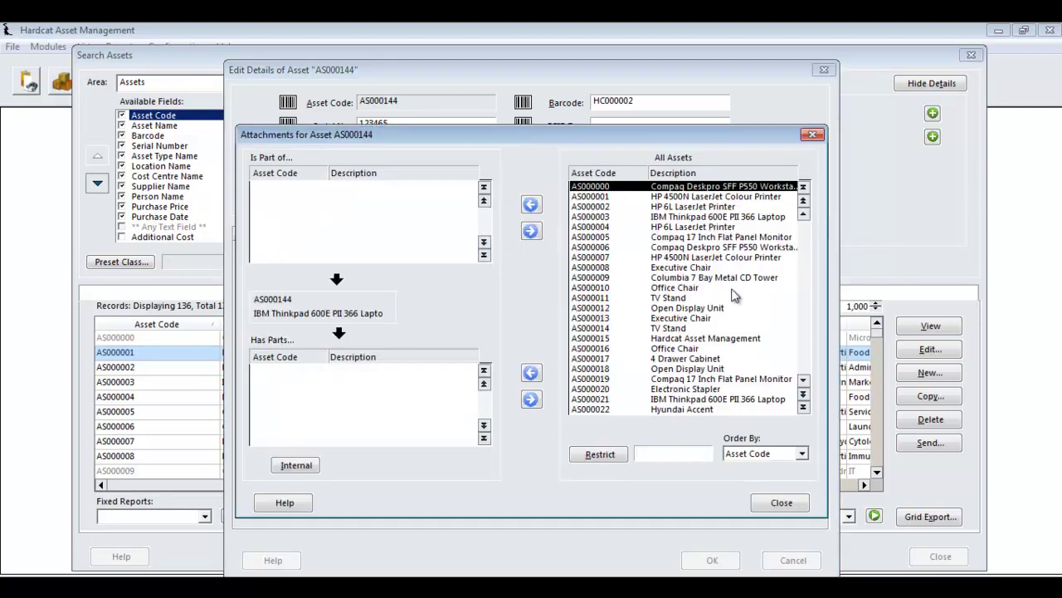
pyautogui.press('Escape')
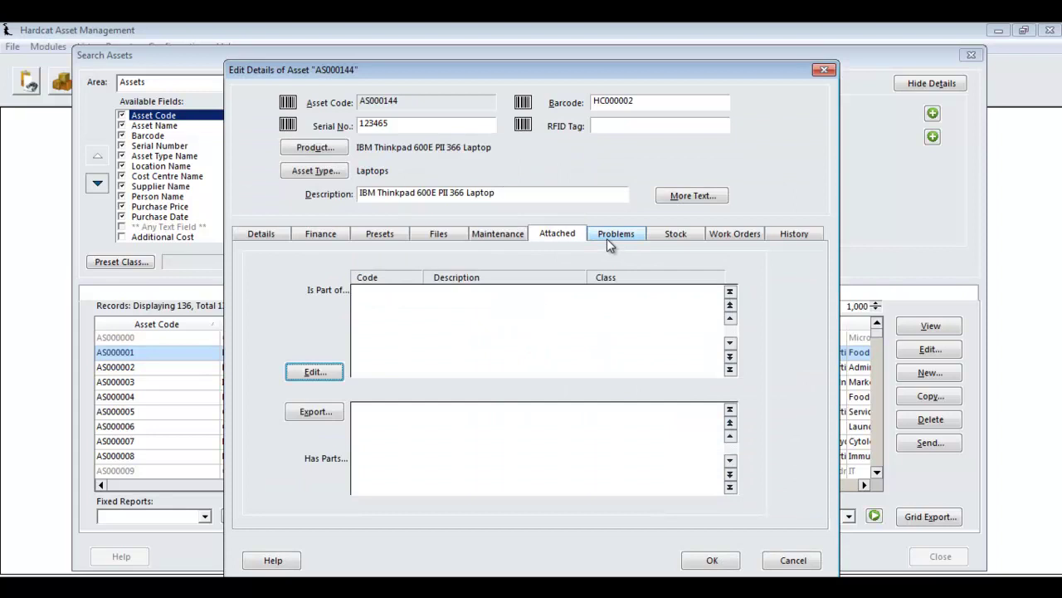
# - Try to create a new problem record for the asset
pyautogui.click(606, 236)
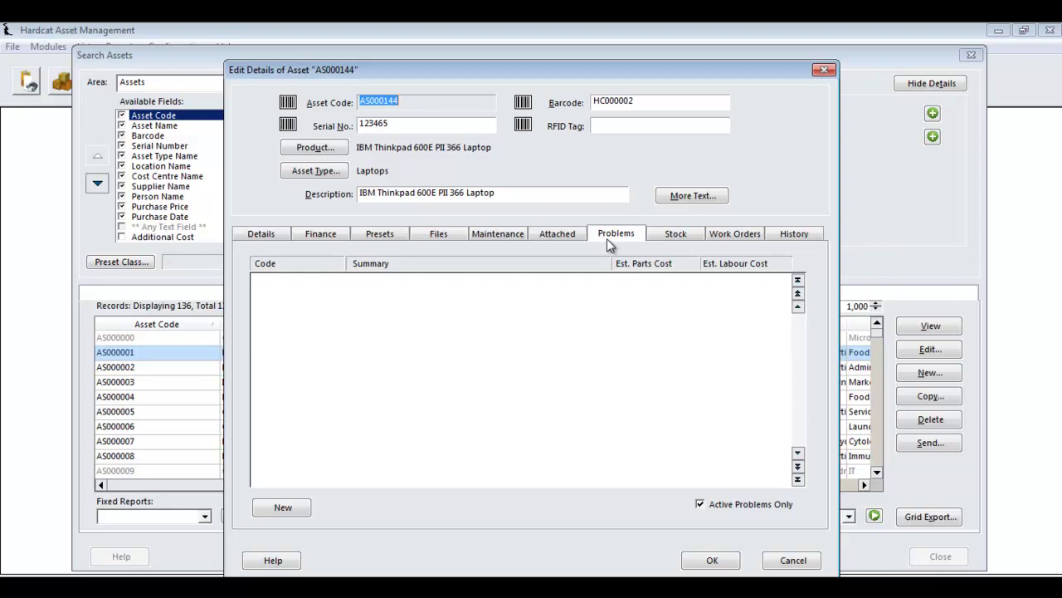
pyautogui.click(282, 508)
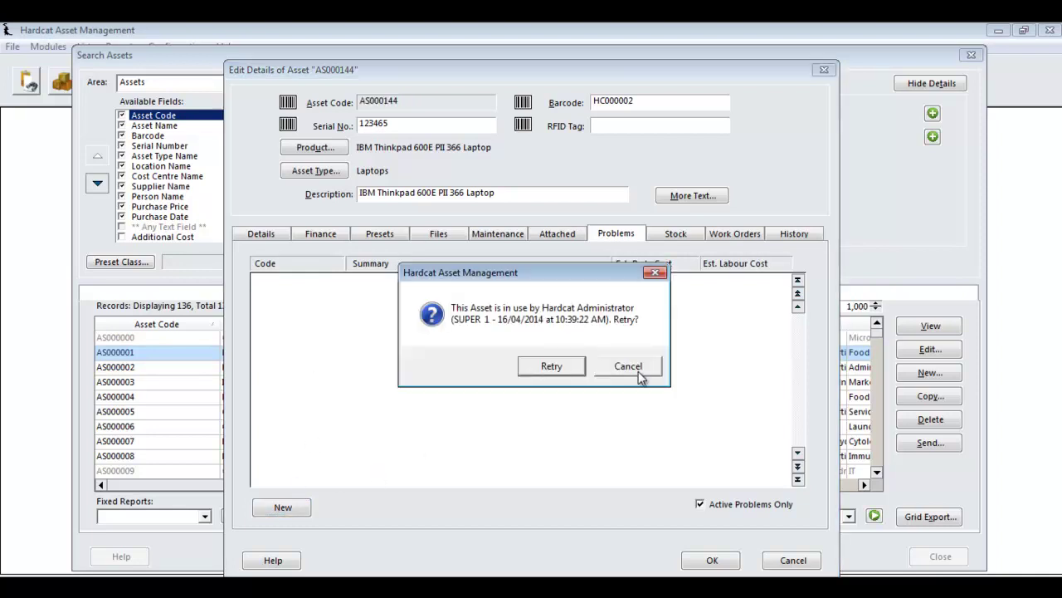
pyautogui.click(638, 371)
pyautogui.press('Escape')
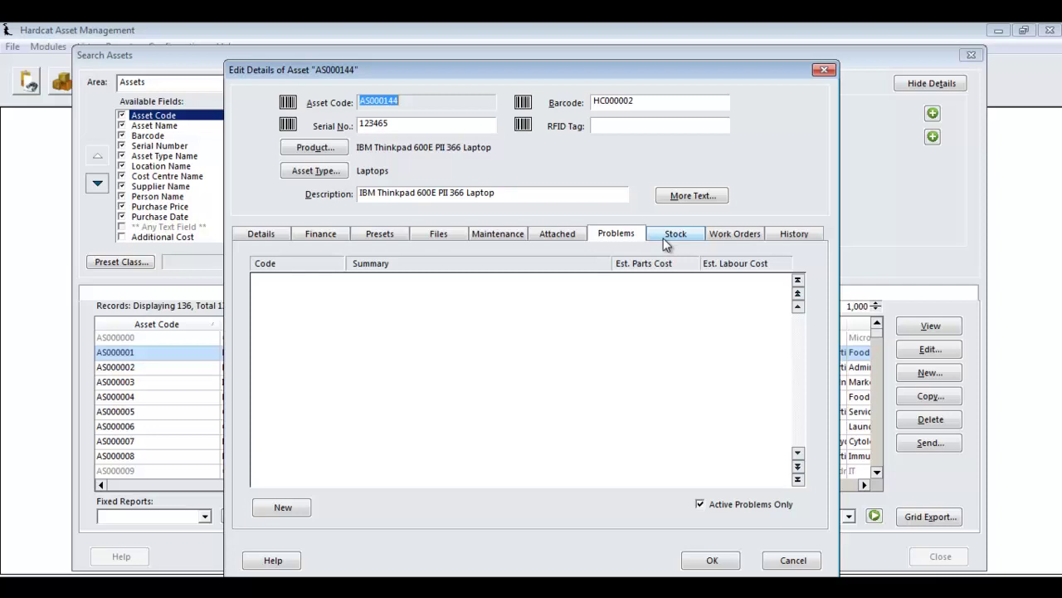
# - Check the asset's stock items and work orders, and save the new asset record
pyautogui.click(665, 241)
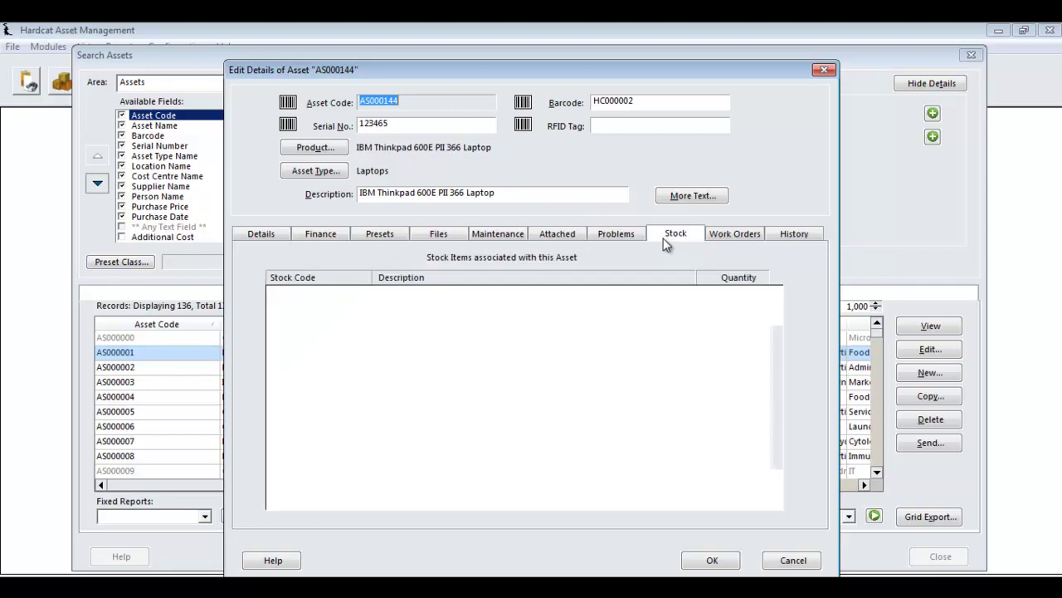
pyautogui.click(731, 238)
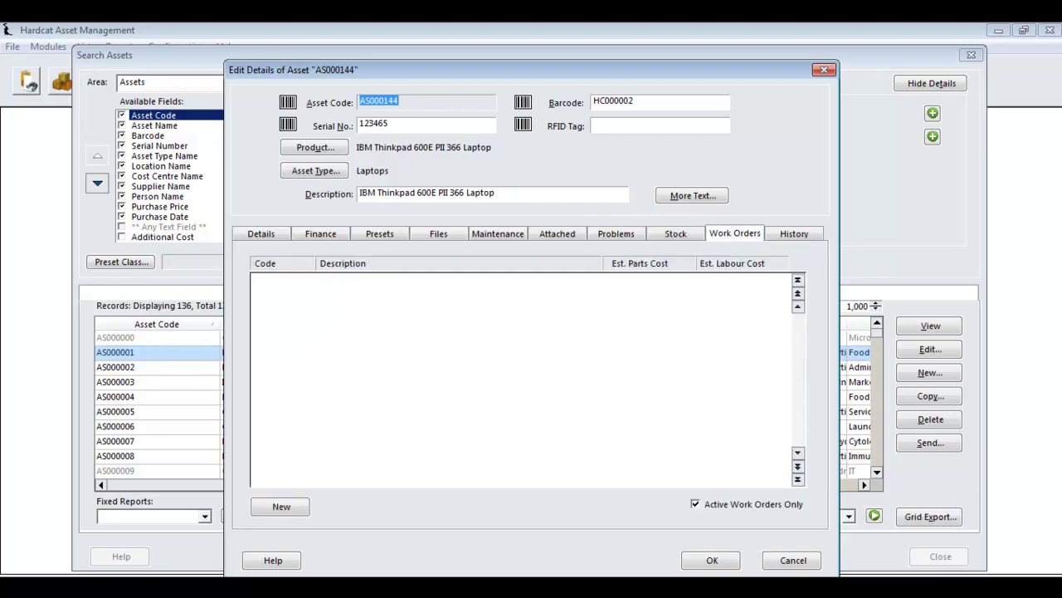
pyautogui.click(710, 560)
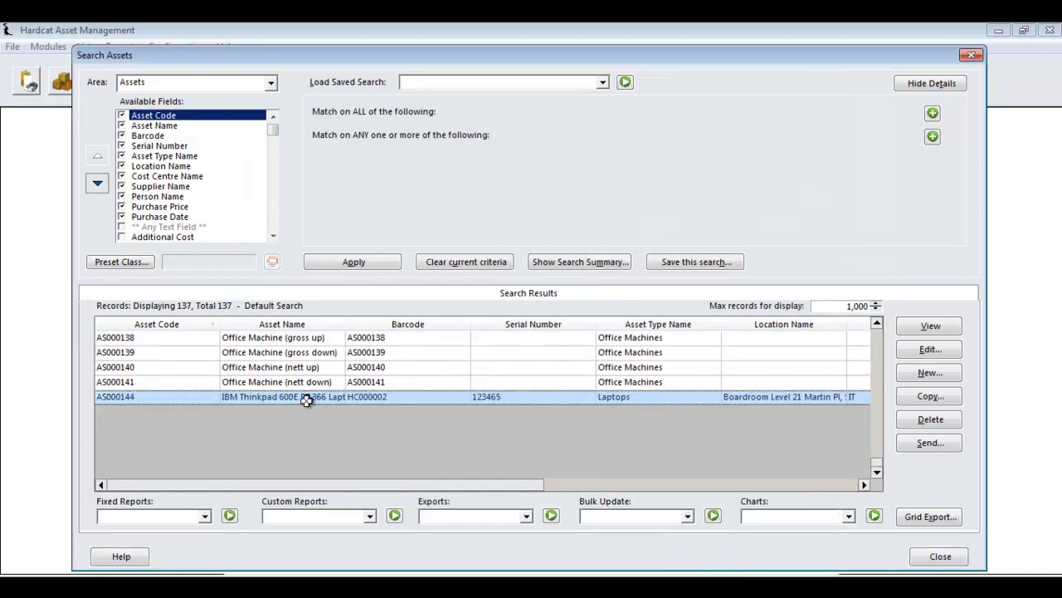
# - Reopen the saved laptop asset and import "Please print and fax back to Hardcat.pdf" into its files
pyautogui.doubleClick(309, 398)
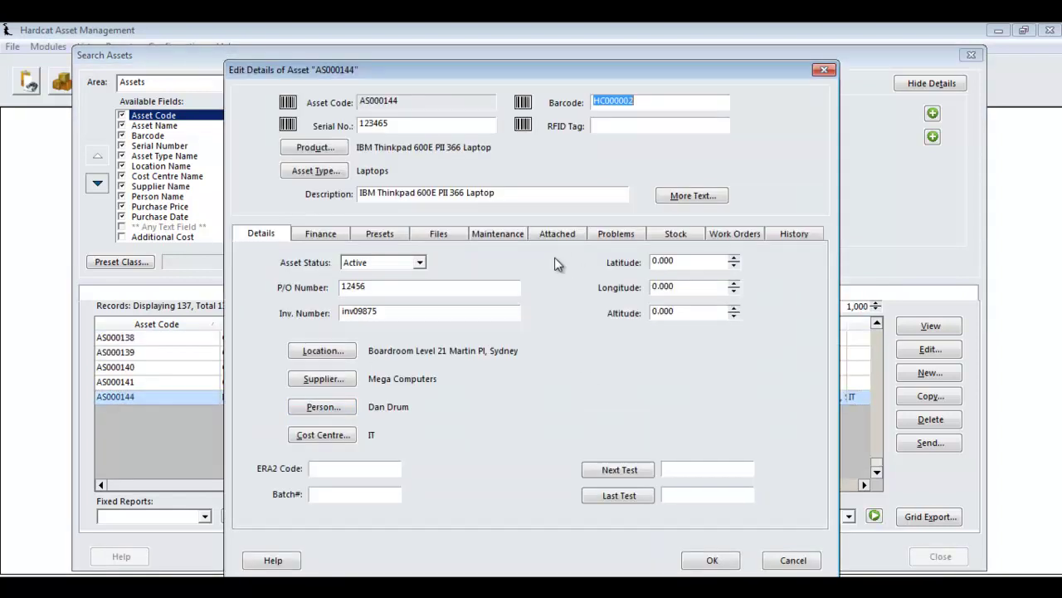
pyautogui.click(440, 234)
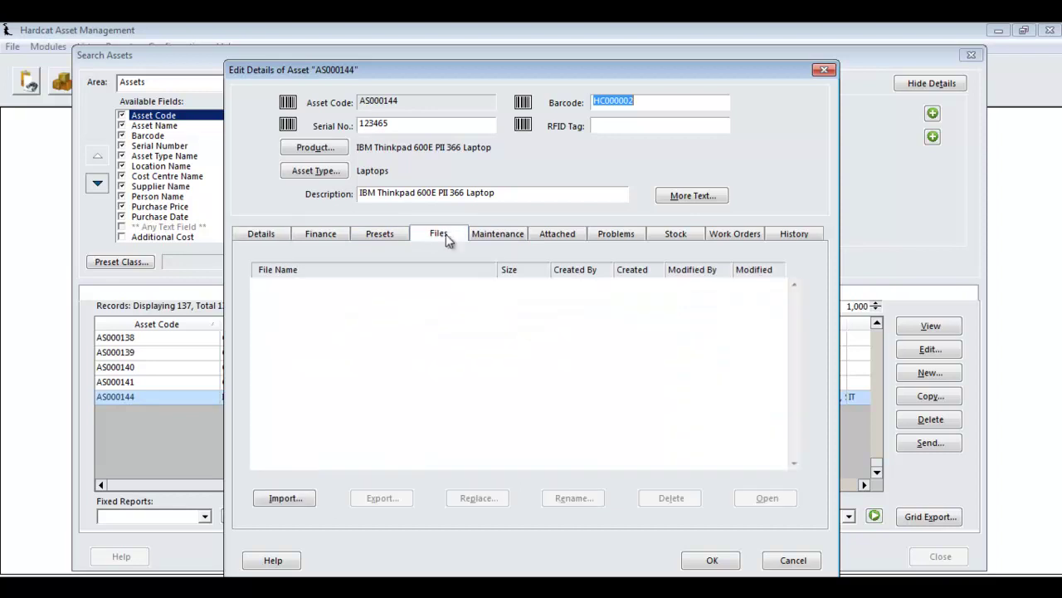
pyautogui.click(284, 498)
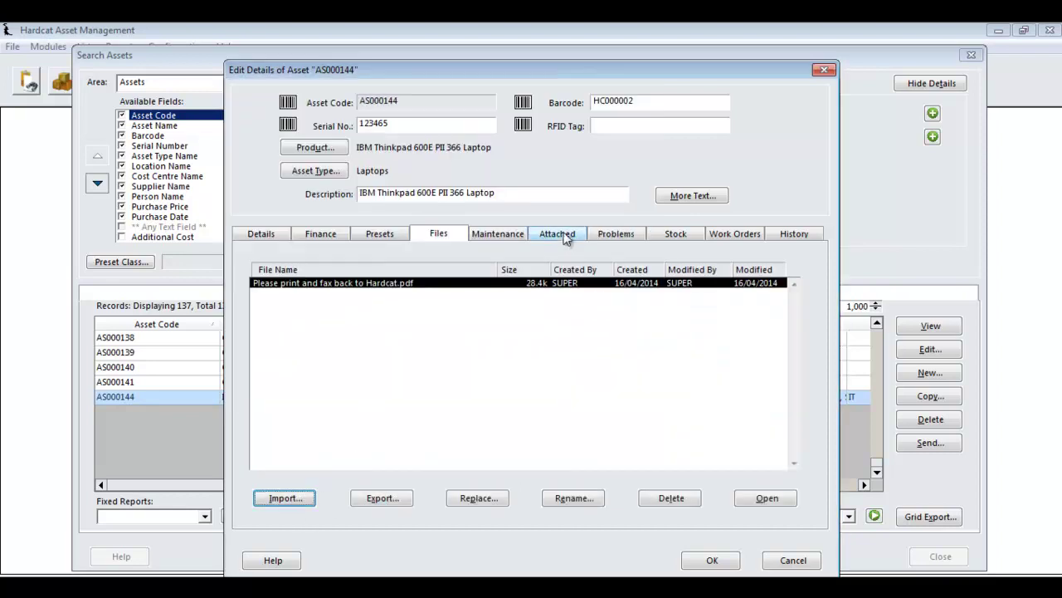
# - Attach the HP 6L LaserJet Printer (AS000004) to the laptop asset as one of its parts
pyautogui.click(557, 233)
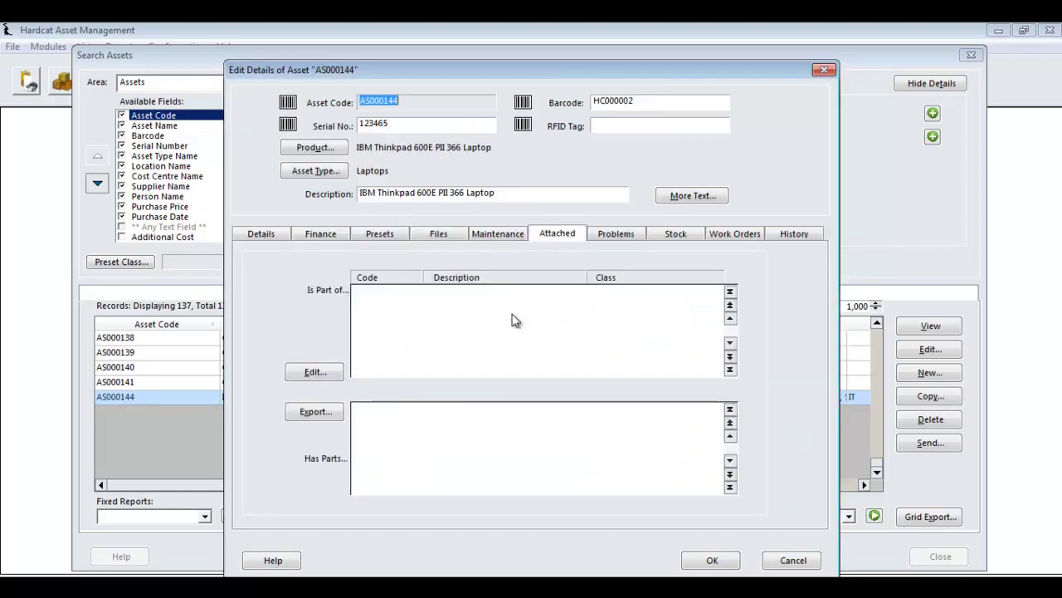
pyautogui.click(314, 372)
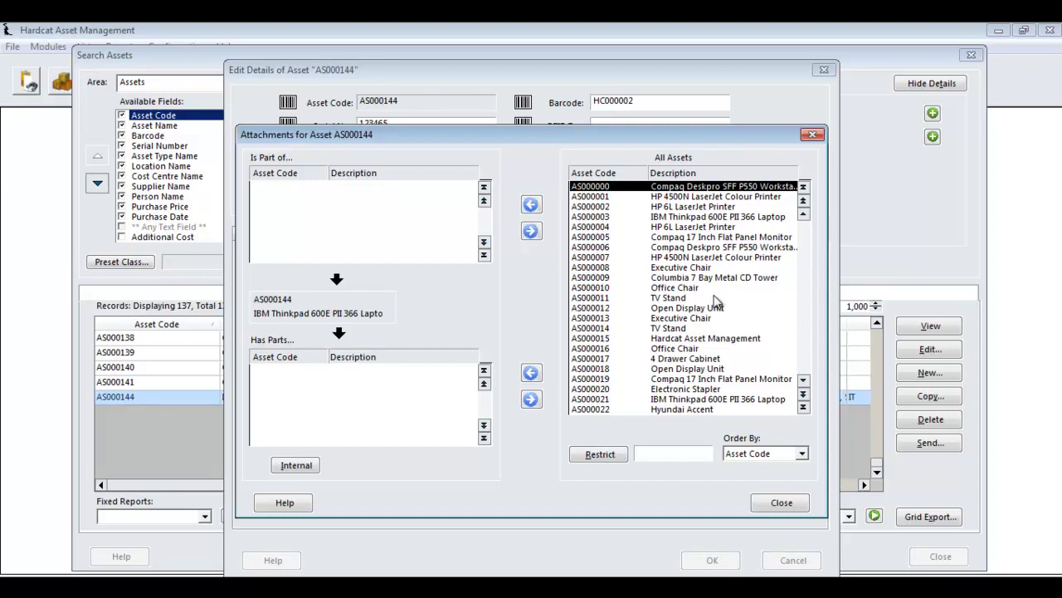
pyautogui.click(717, 226)
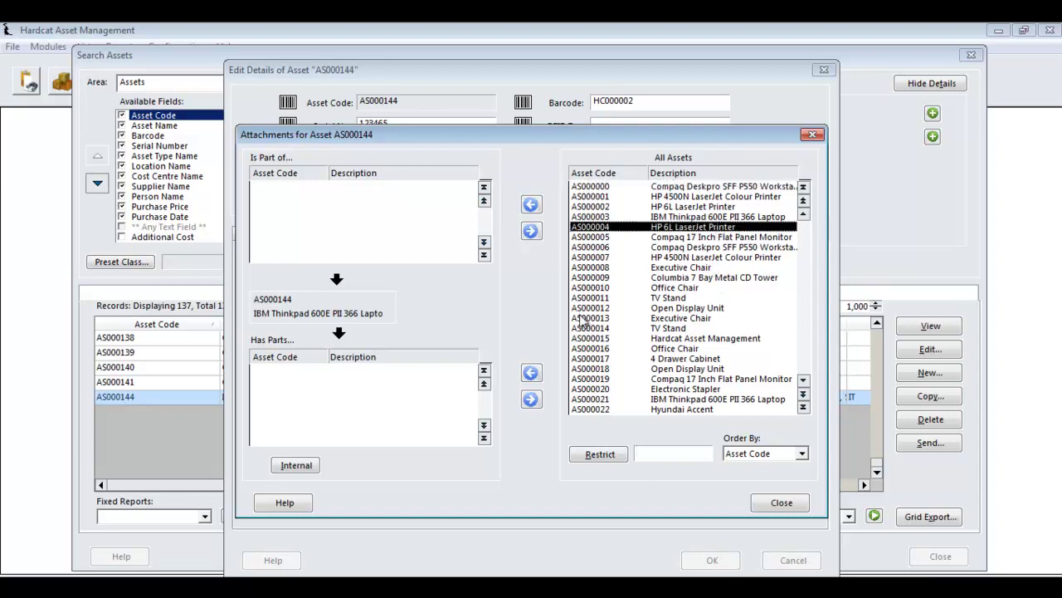
pyautogui.click(532, 373)
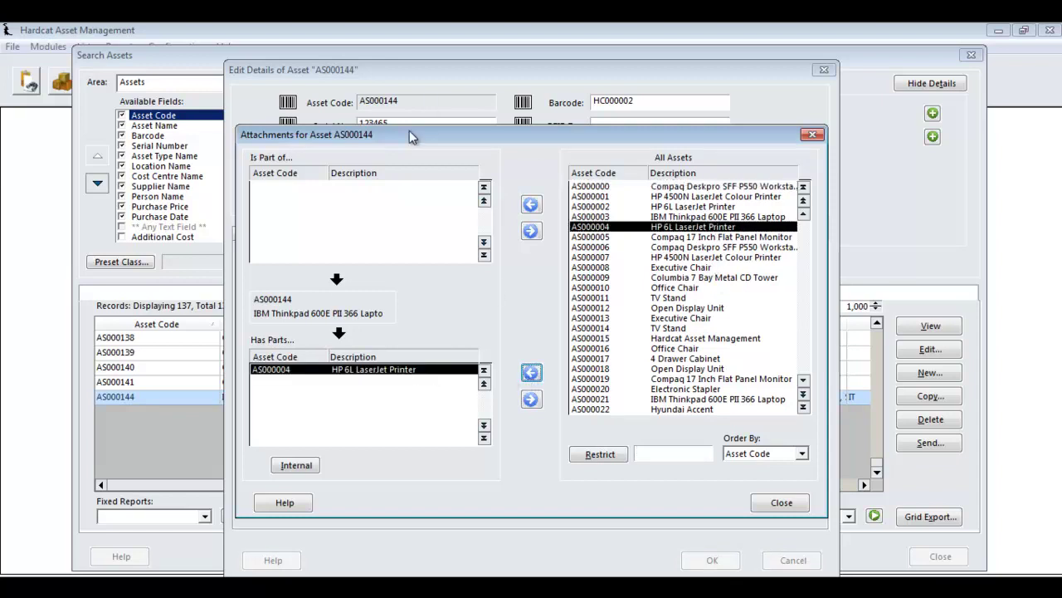
pyautogui.click(781, 502)
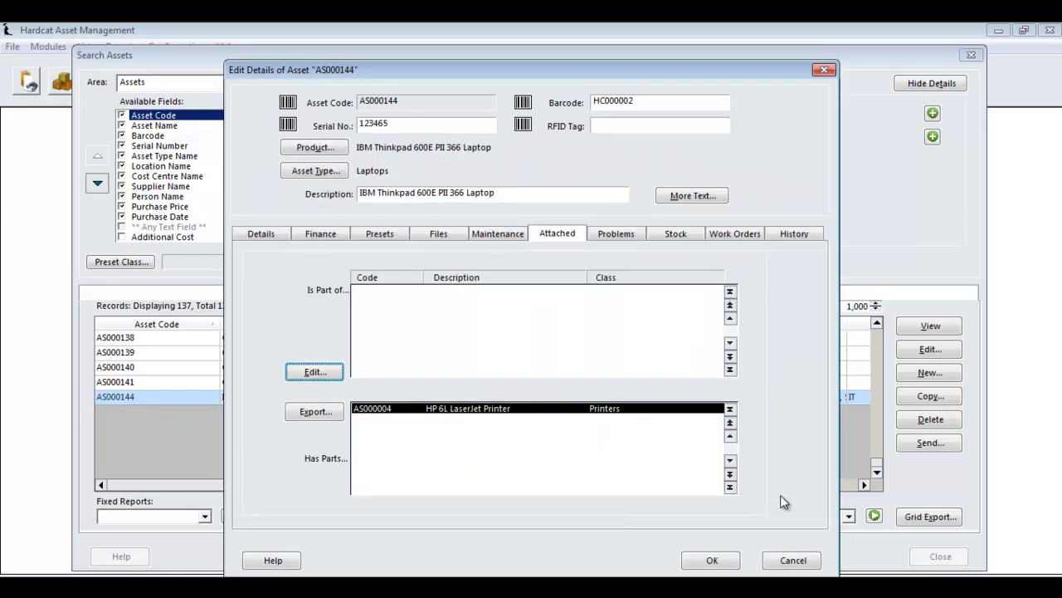
# - Look at the forms for raising a new problem and a new work order on the asset, saving neither
pyautogui.click(618, 234)
pyautogui.click(282, 508)
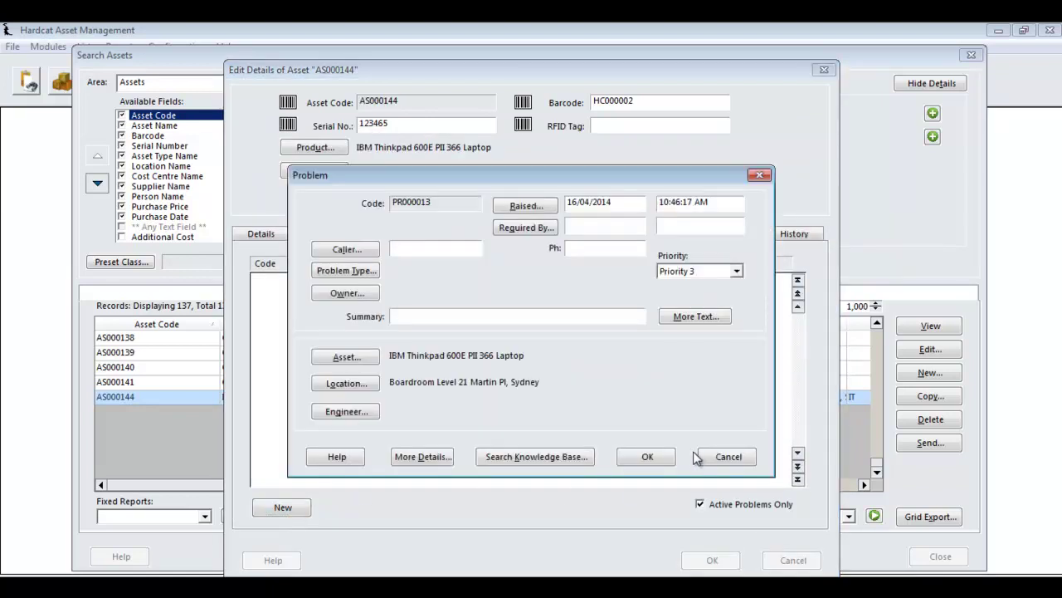
pyautogui.click(723, 455)
pyautogui.click(734, 234)
pyautogui.click(286, 507)
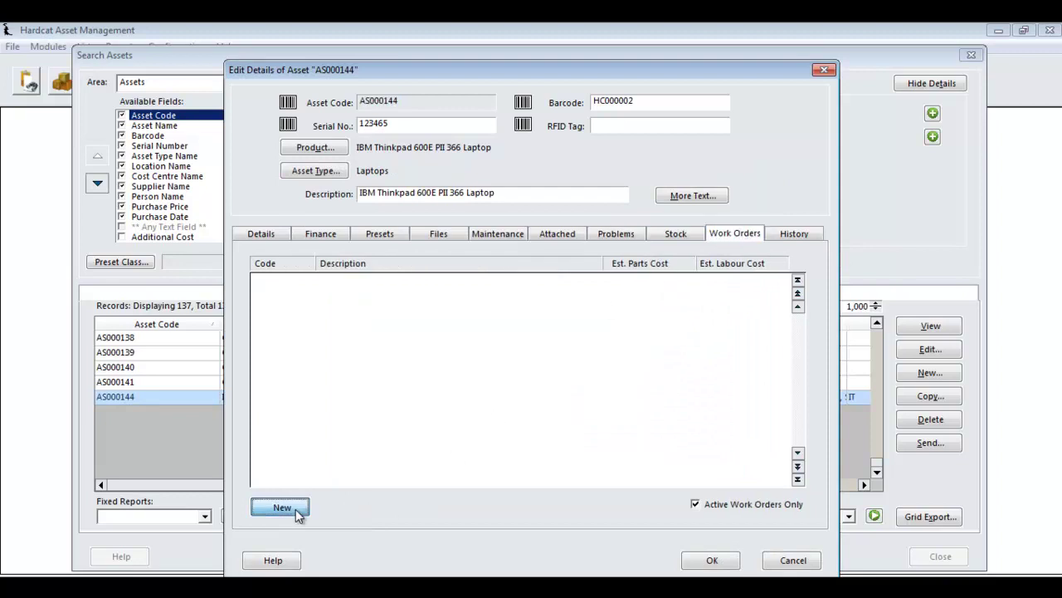
pyautogui.click(697, 472)
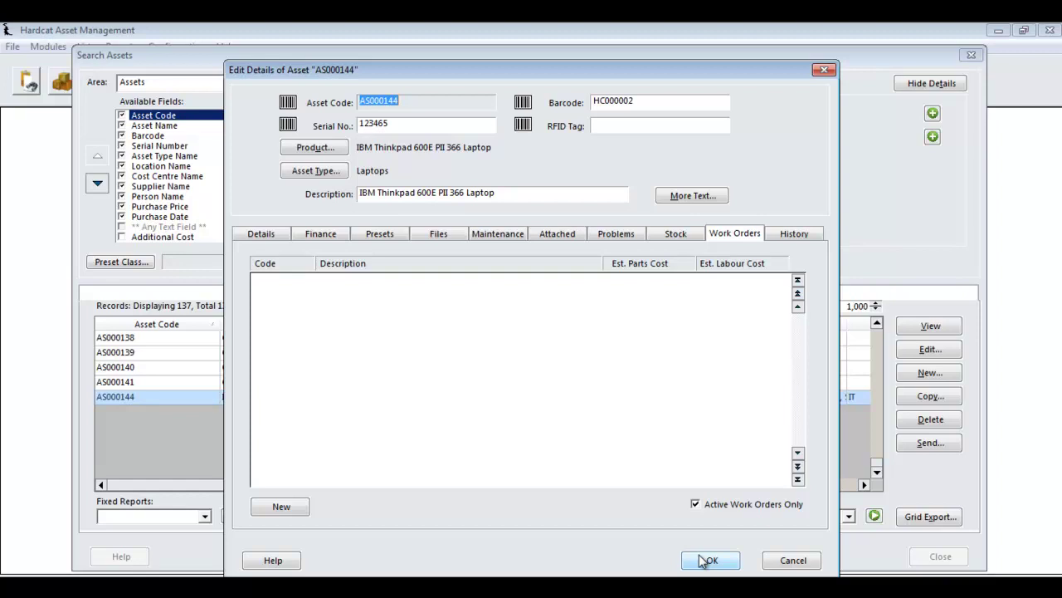
# - Review the asset's general details, including its asset code, barcode and description
pyautogui.click(259, 236)
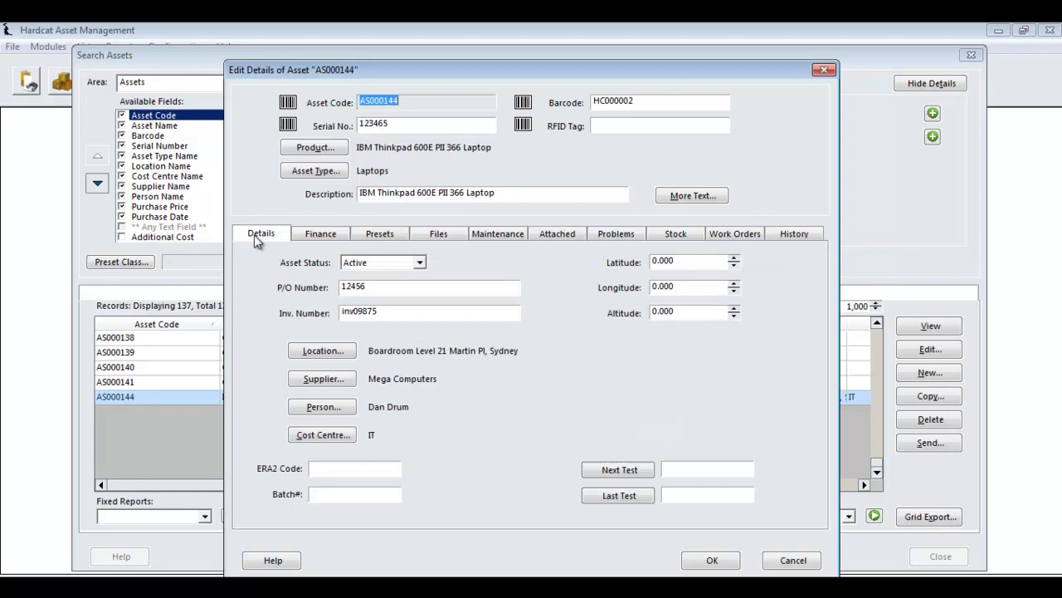
pyautogui.click(438, 98)
pyautogui.click(667, 101)
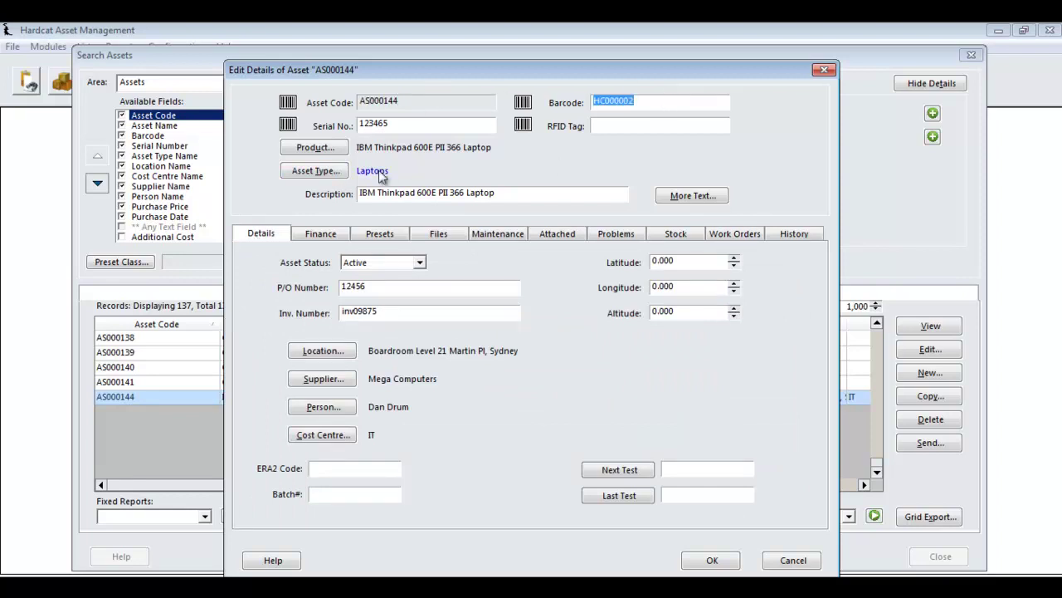
pyautogui.click(524, 195)
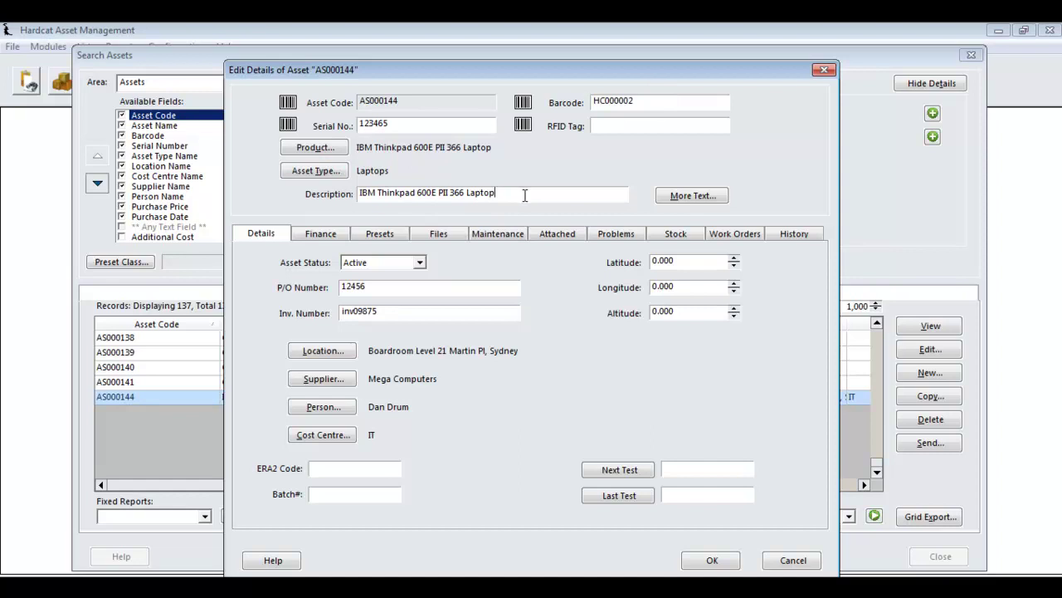